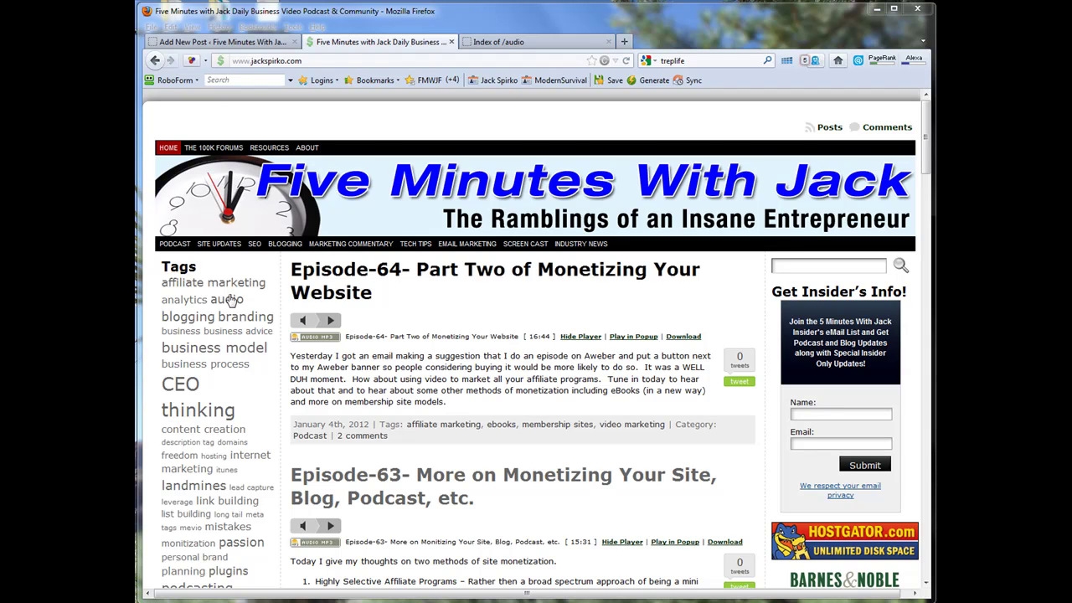
Compare the Episode-65 draft post editor with the live podcast site.
{"action": "left_click", "coordinate": [235, 42]}
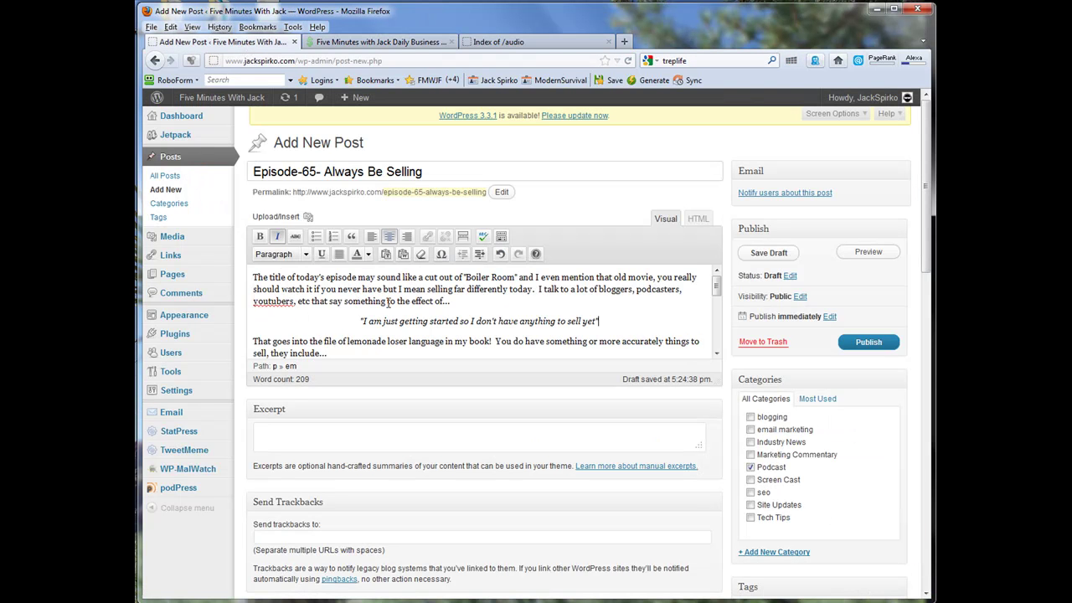
{"action": "left_click", "coordinate": [343, 42]}
{"action": "left_click", "coordinate": [235, 42]}
Enlarge the post body editor and scroll down to the podPress settings.
{"action": "left_click_drag", "start_coordinate": [731, 460], "coordinate": [731, 459]}
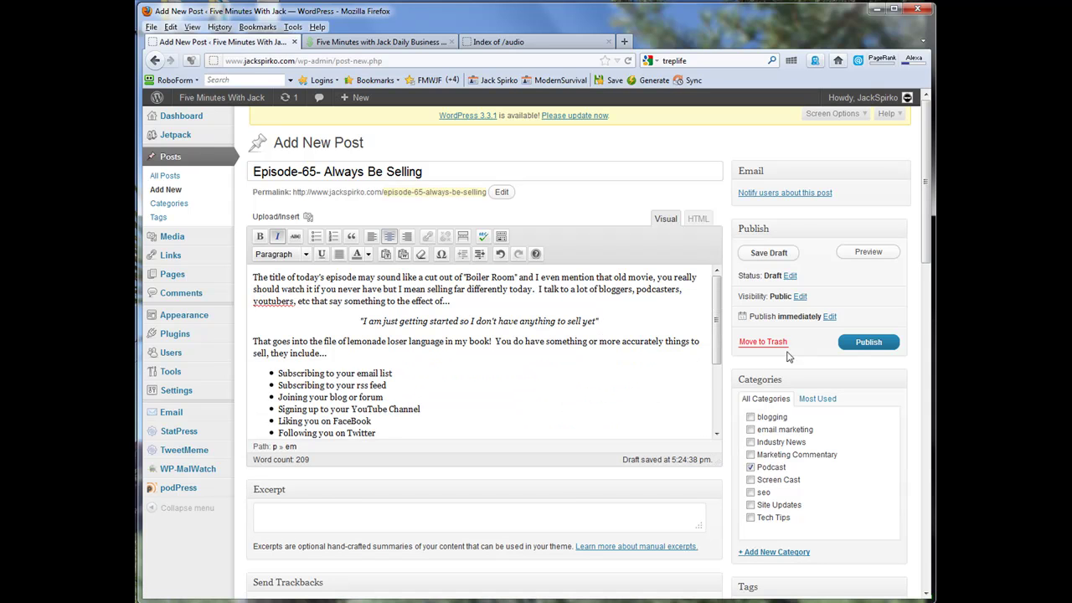
{"action": "scroll", "coordinate": [612, 410], "scroll_direction": "down", "scroll_amount": 3}
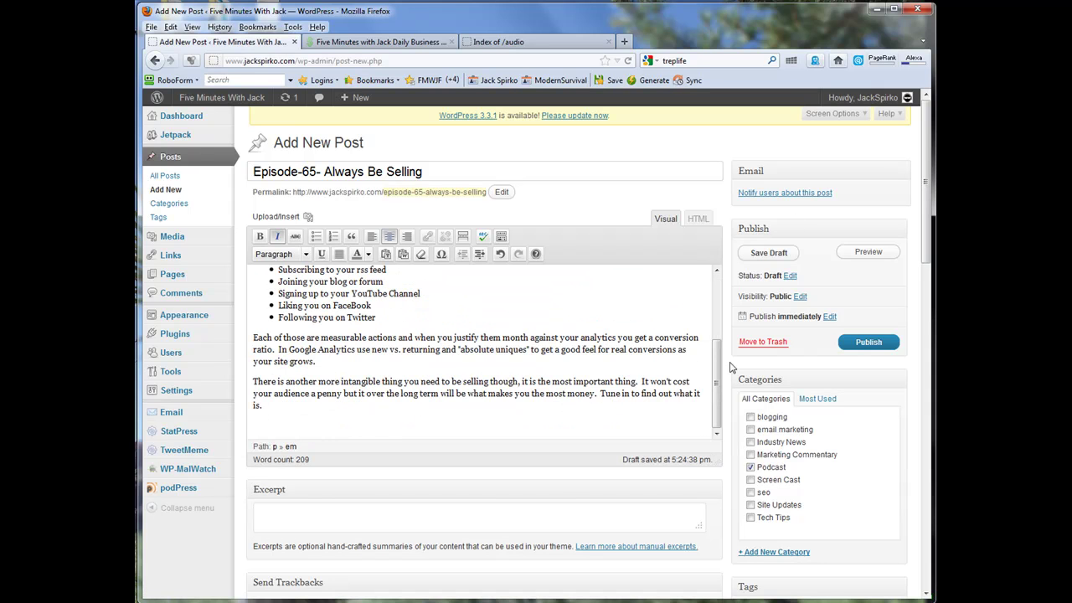
{"action": "scroll", "coordinate": [897, 366], "scroll_direction": "down", "scroll_amount": 6}
{"action": "scroll", "coordinate": [375, 384], "scroll_direction": "down", "scroll_amount": 3}
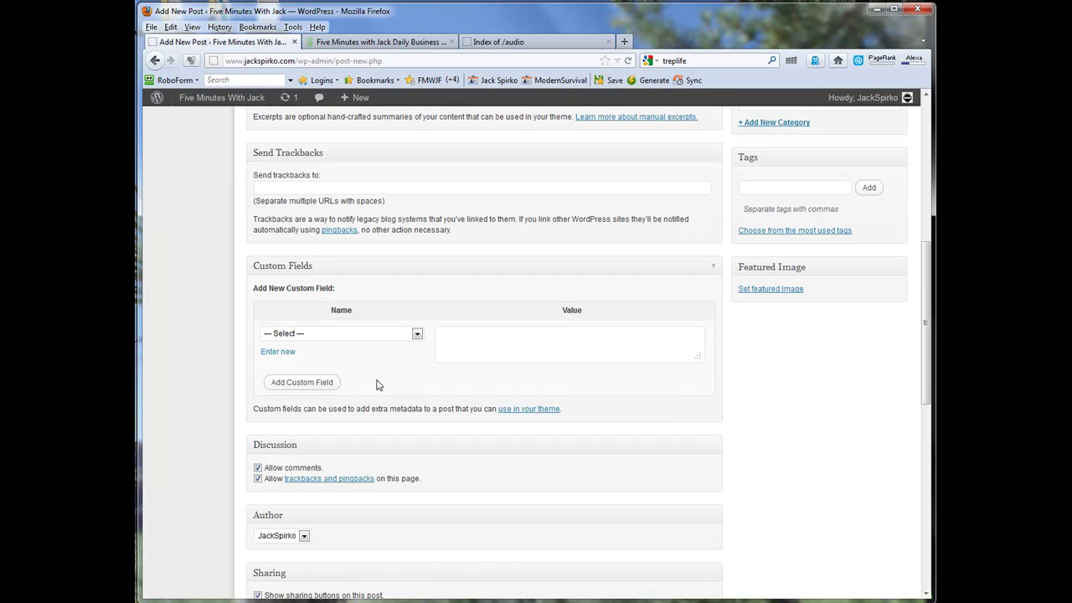
{"action": "scroll", "coordinate": [375, 378], "scroll_direction": "down", "scroll_amount": 5}
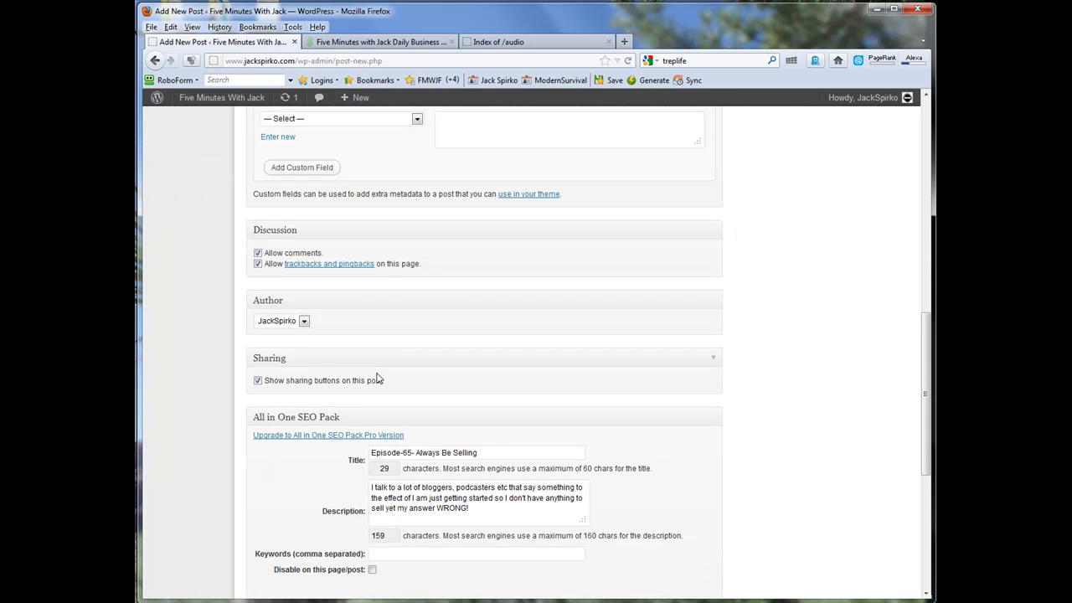
{"action": "scroll", "coordinate": [376, 379], "scroll_direction": "down", "scroll_amount": 3}
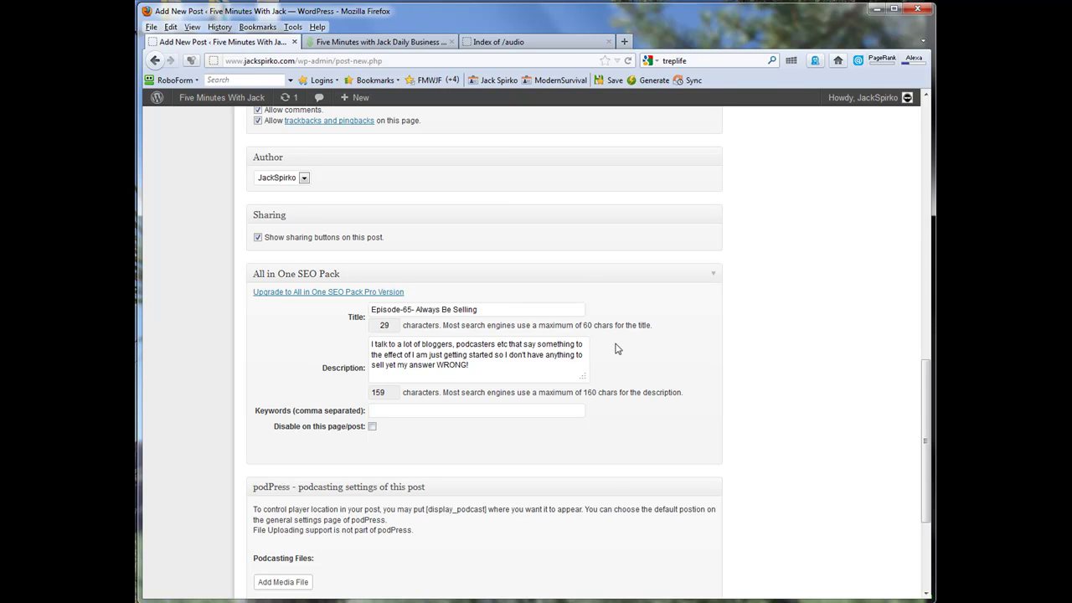
{"action": "scroll", "coordinate": [616, 348], "scroll_direction": "down", "scroll_amount": 3}
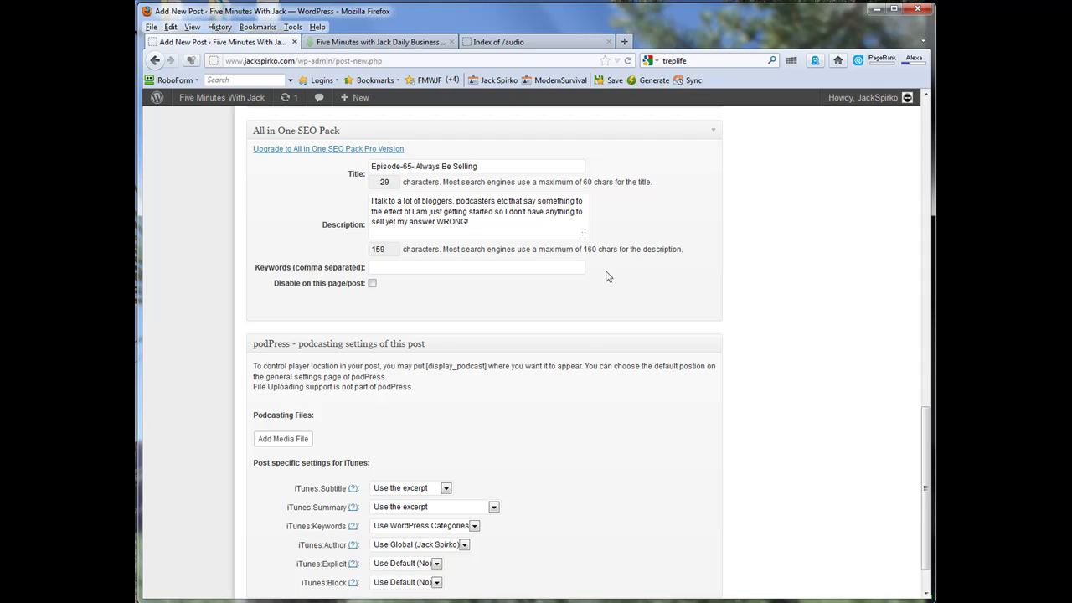
{"action": "scroll", "coordinate": [602, 285], "scroll_direction": "down", "scroll_amount": 1}
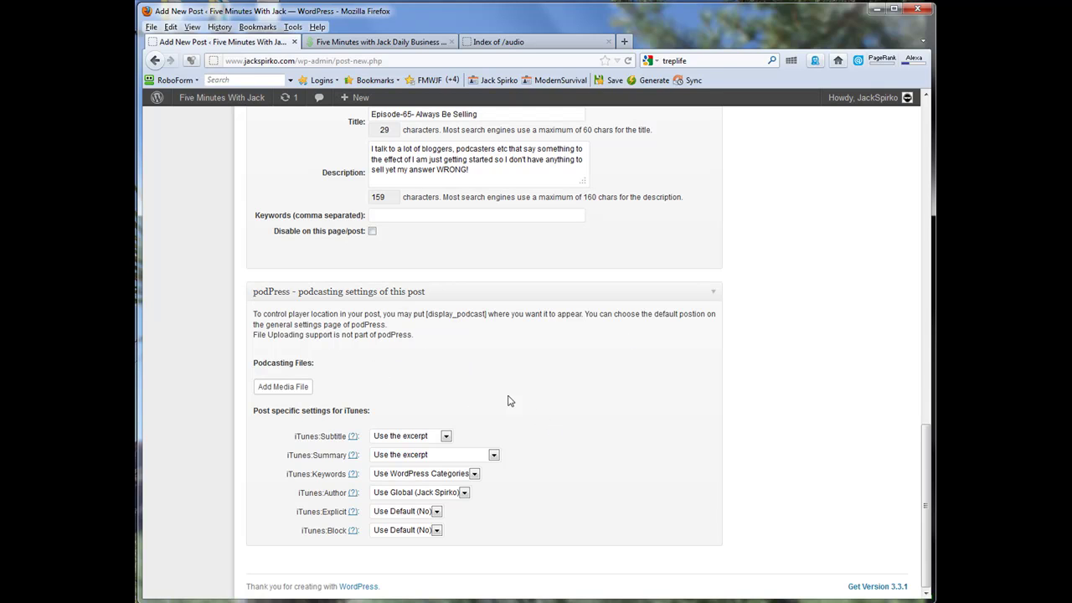
{"action": "scroll", "coordinate": [544, 402], "scroll_direction": "up", "scroll_amount": 3}
{"action": "scroll", "coordinate": [543, 402], "scroll_direction": "down", "scroll_amount": 3}
{"action": "scroll", "coordinate": [540, 377], "scroll_direction": "up", "scroll_amount": 4}
{"action": "scroll", "coordinate": [540, 378], "scroll_direction": "down", "scroll_amount": 4}
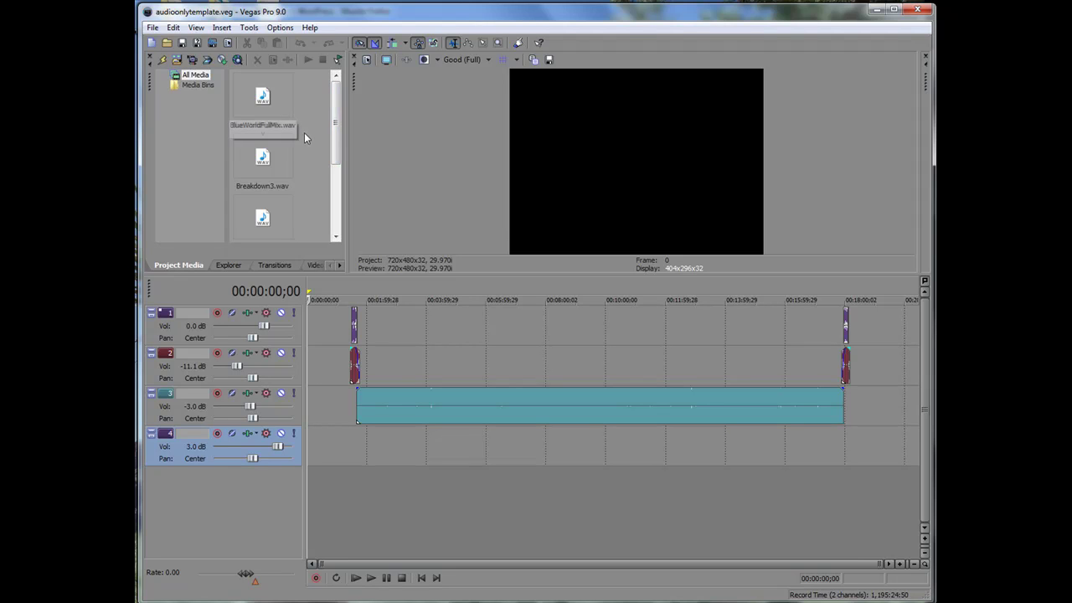
Show all of audioonlytemplate.veg's media files, from BlueWorldFullMix.wav to jan-04-12.MP3, in Project Media.
{"action": "left_click_drag", "start_coordinate": [339, 124], "coordinate": [693, 196]}
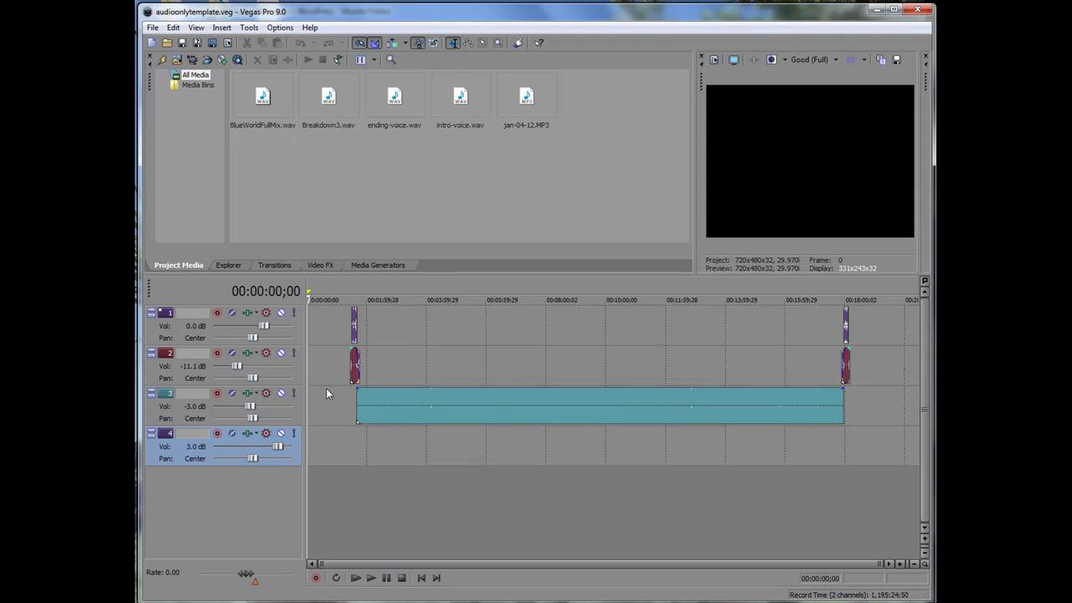
Delete the old recording from track 3 and place the playhead at the intro clips.
{"action": "left_click", "coordinate": [400, 411]}
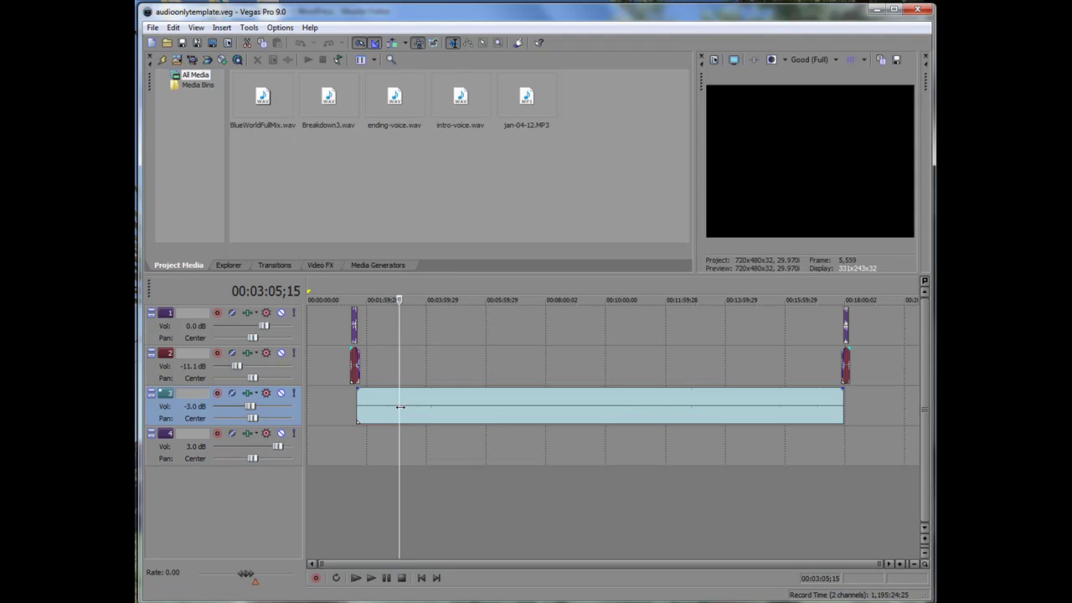
{"action": "key", "text": "Delete"}
{"action": "left_click", "coordinate": [343, 417]}
{"action": "left_click", "coordinate": [345, 423]}
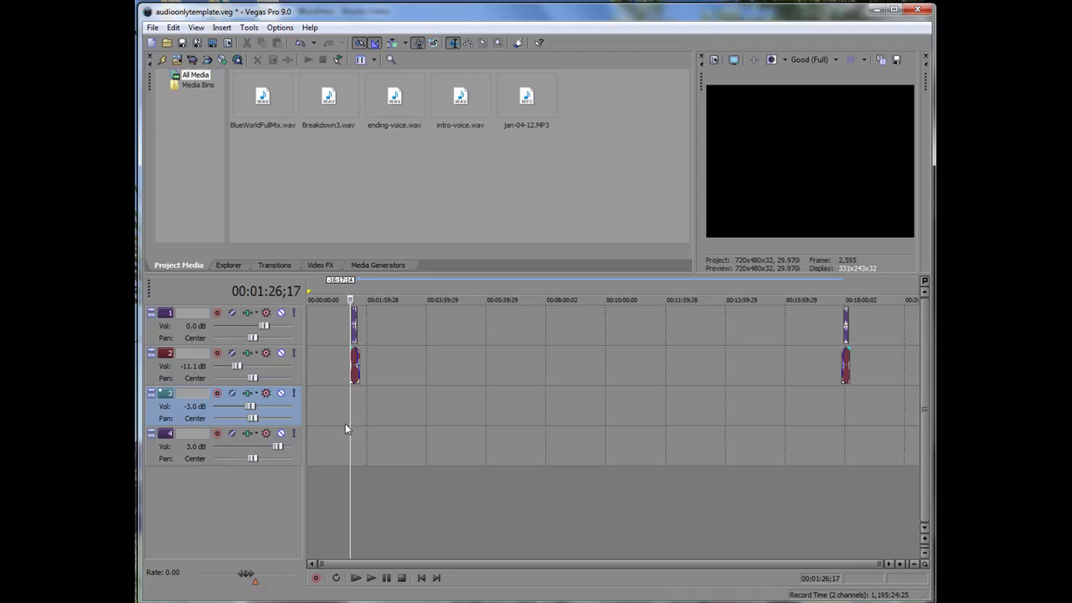
Play the intro and stop at 00:01:34;16, where it finishes.
{"action": "left_click", "coordinate": [371, 578]}
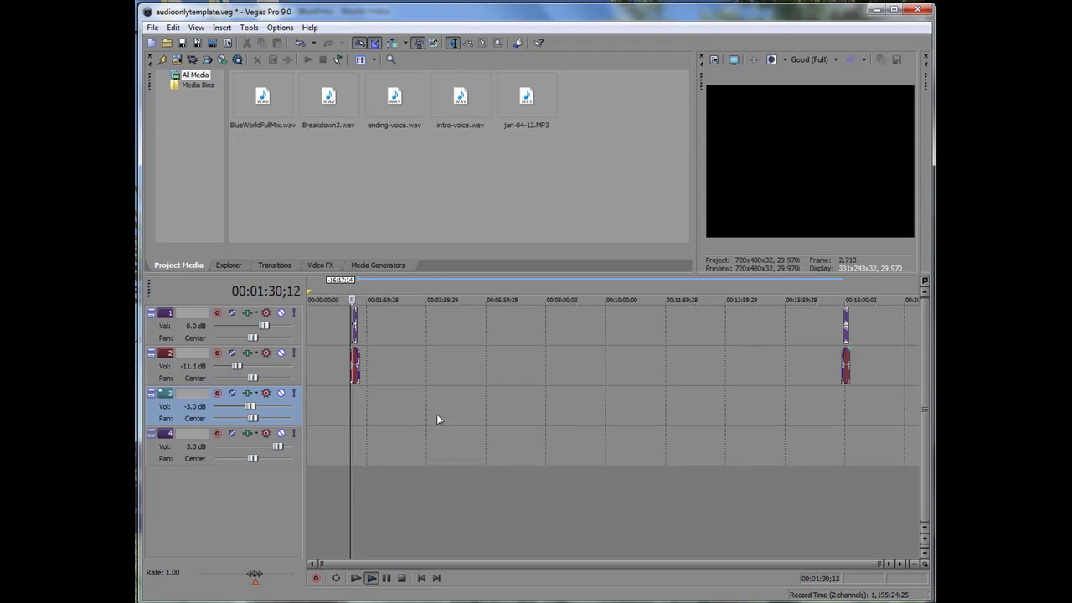
{"action": "left_click", "coordinate": [387, 578]}
{"action": "scroll", "coordinate": [814, 566], "scroll_direction": "up", "scroll_amount": 1}
{"action": "left_click_drag", "start_coordinate": [814, 566], "coordinate": [411, 539]}
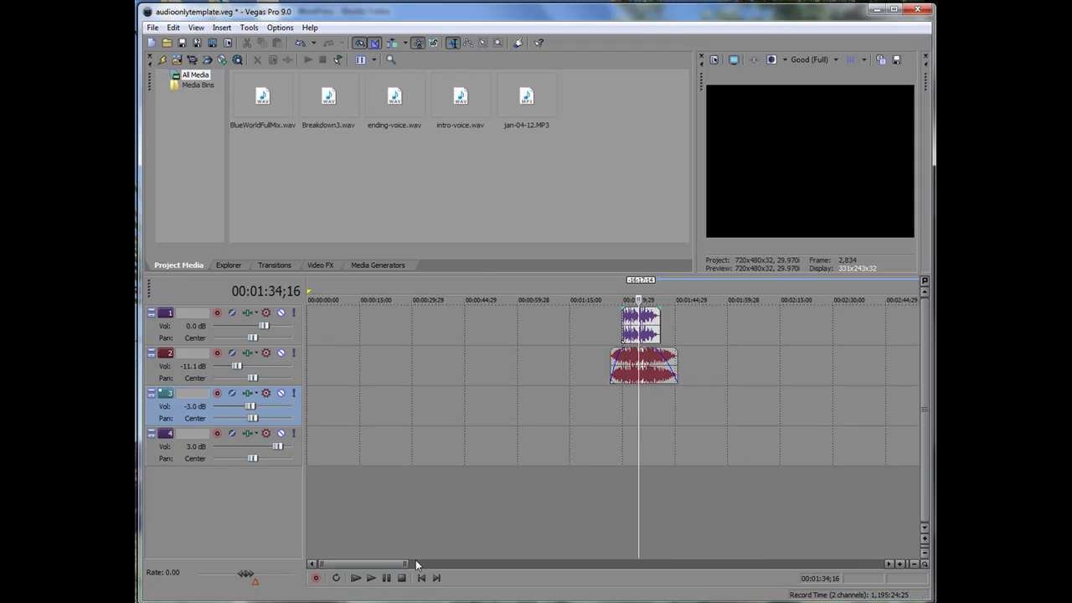
{"action": "left_click_drag", "start_coordinate": [406, 563], "coordinate": [879, 563]}
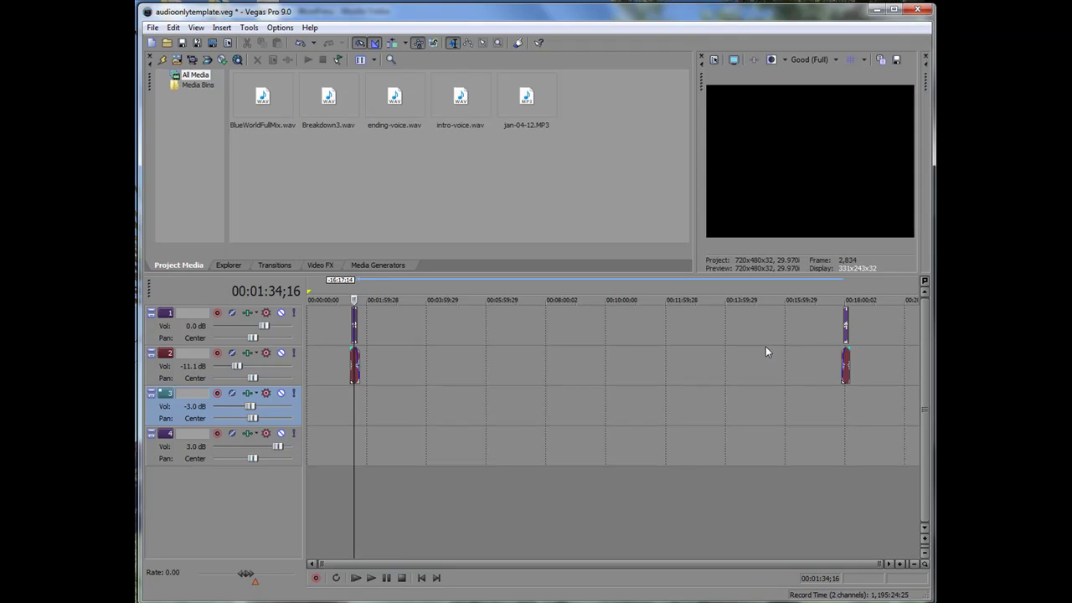
Delete jan-04-12.MP3, then browse Import Media to Podcasts > 5-Minutes > 2012 > jan-12.
{"action": "left_click", "coordinate": [507, 100]}
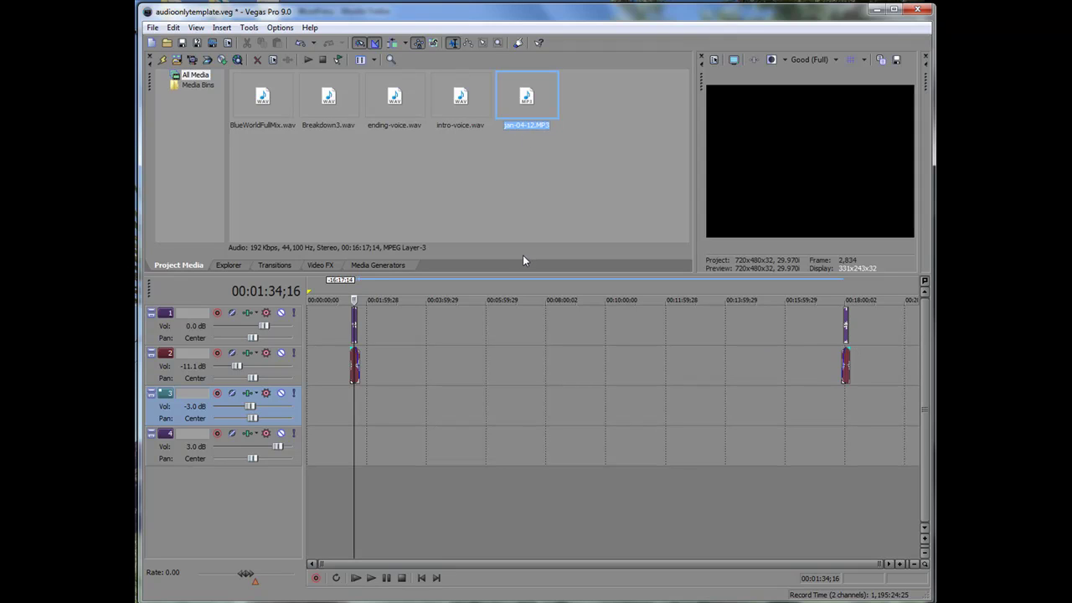
{"action": "key", "text": "Delete"}
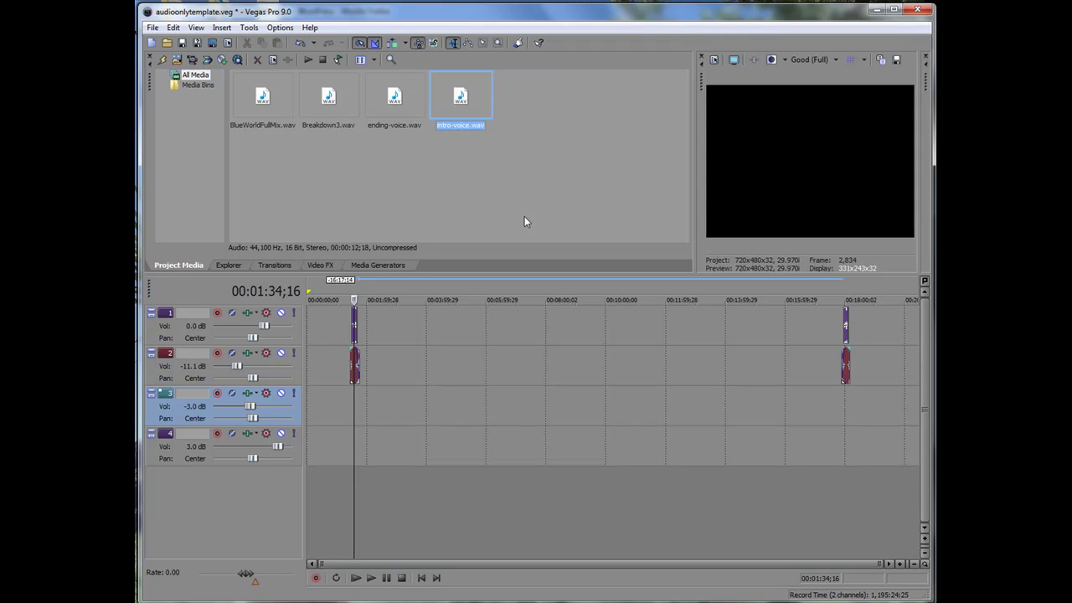
{"action": "left_click", "coordinate": [152, 27]}
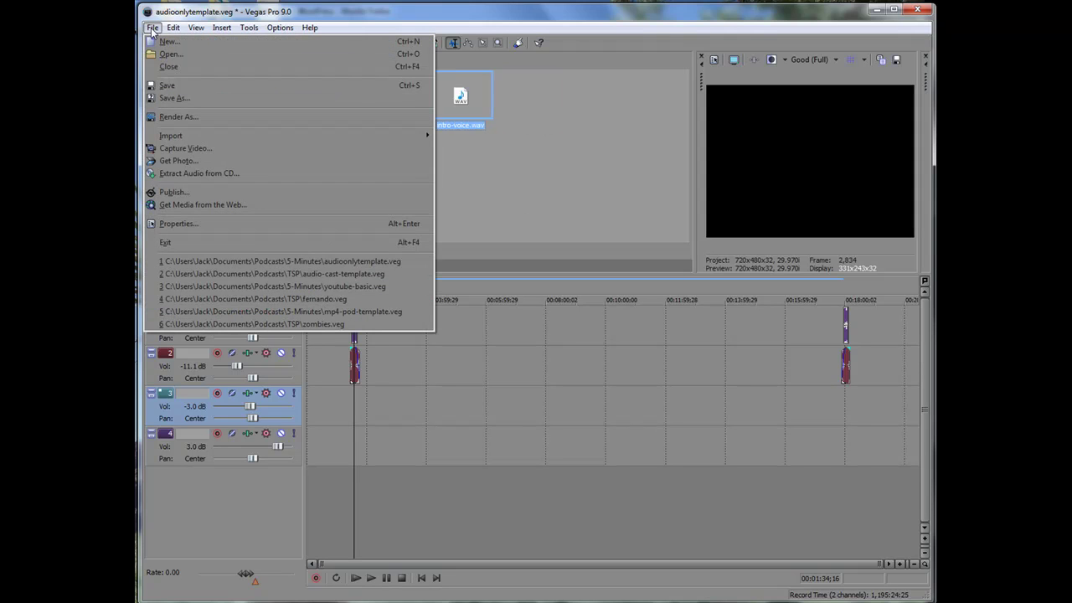
{"action": "mouse_move", "coordinate": [187, 135]}
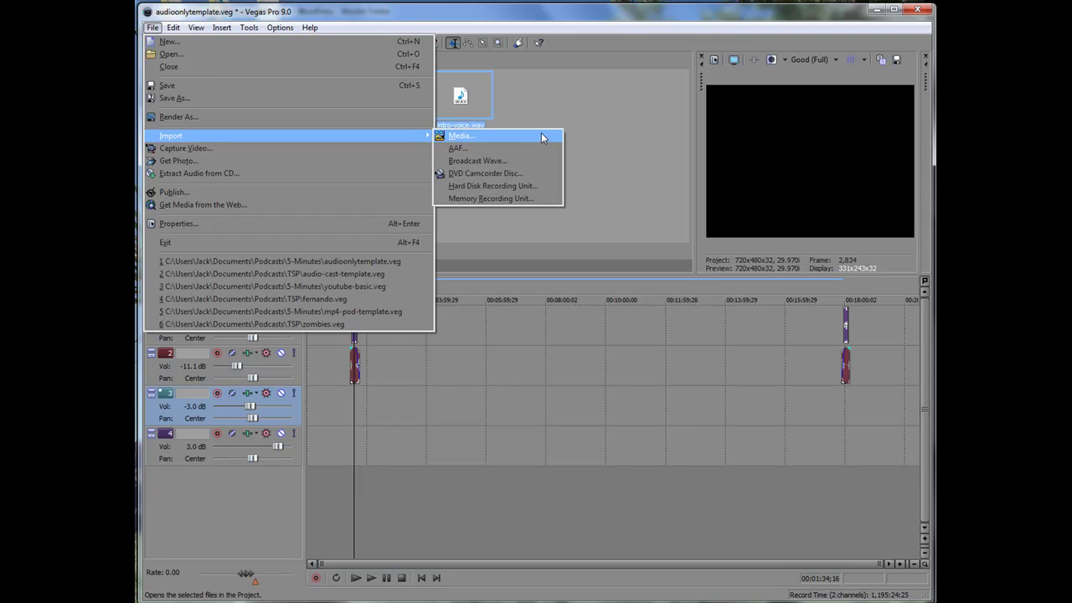
{"action": "left_click", "coordinate": [456, 145]}
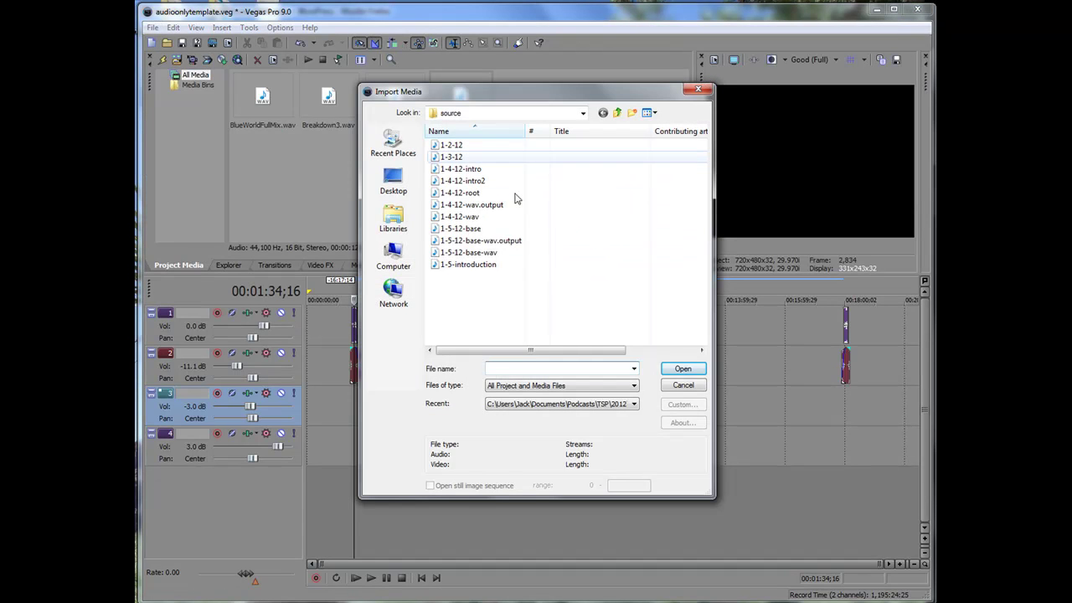
{"action": "left_click", "coordinate": [471, 112]}
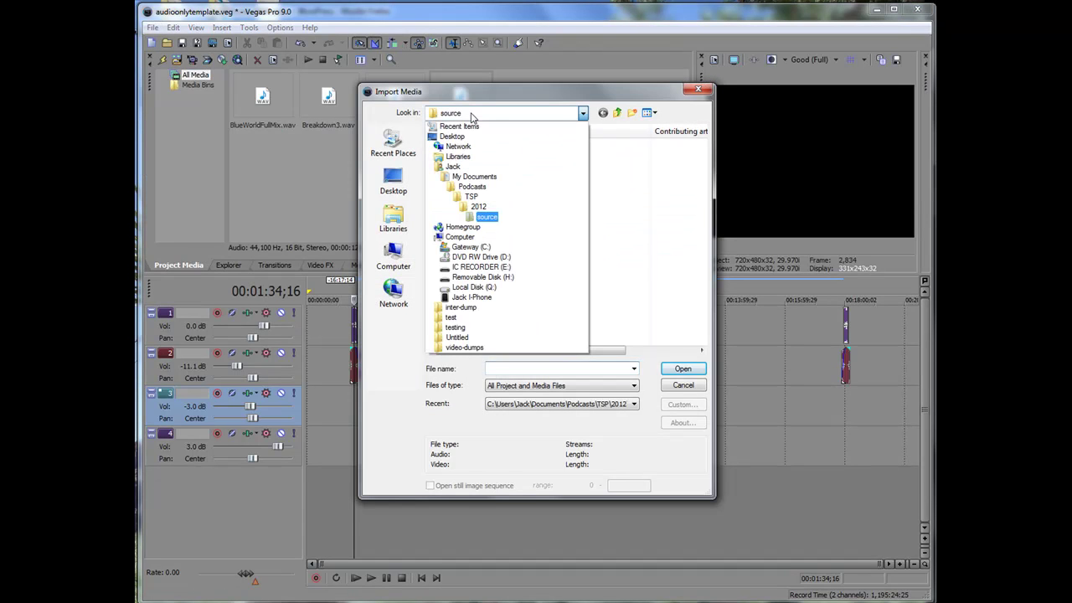
{"action": "left_click", "coordinate": [472, 187]}
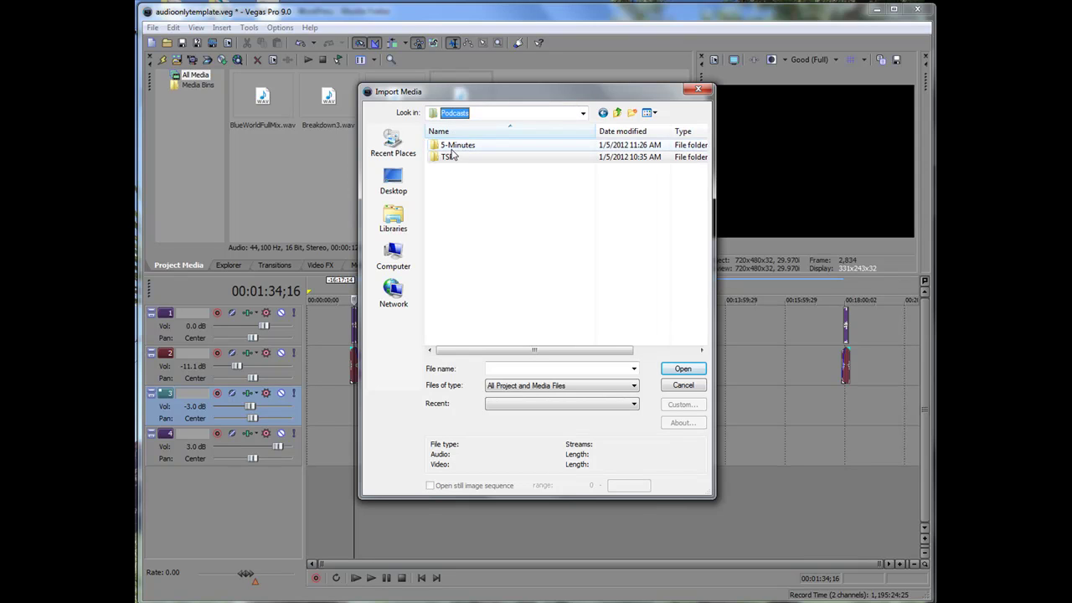
{"action": "double_click", "coordinate": [455, 146]}
{"action": "double_click", "coordinate": [449, 156]}
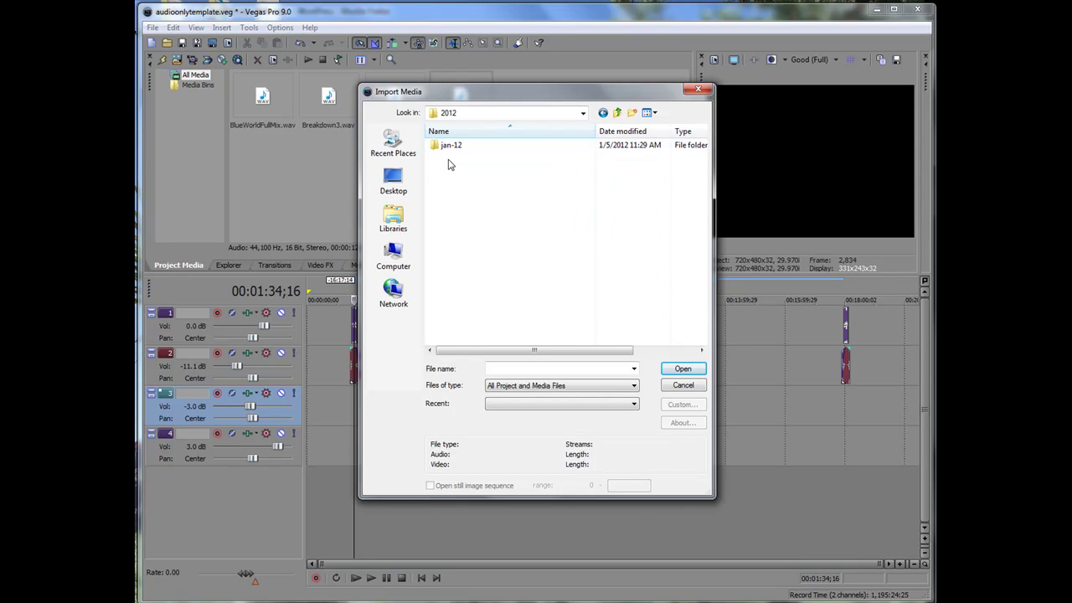
{"action": "double_click", "coordinate": [450, 146]}
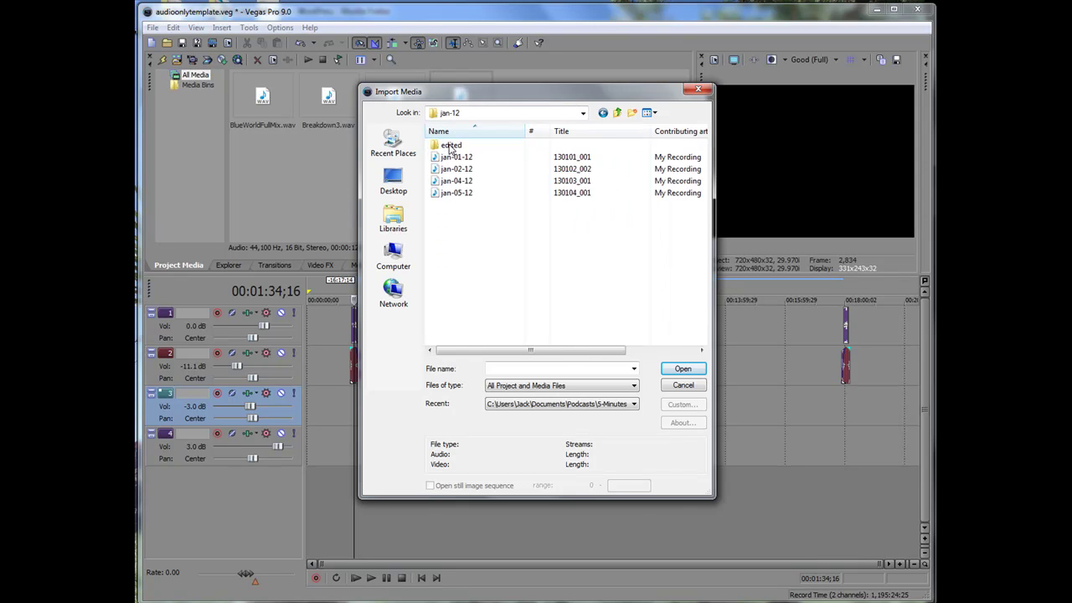
{"action": "double_click", "coordinate": [475, 193]}
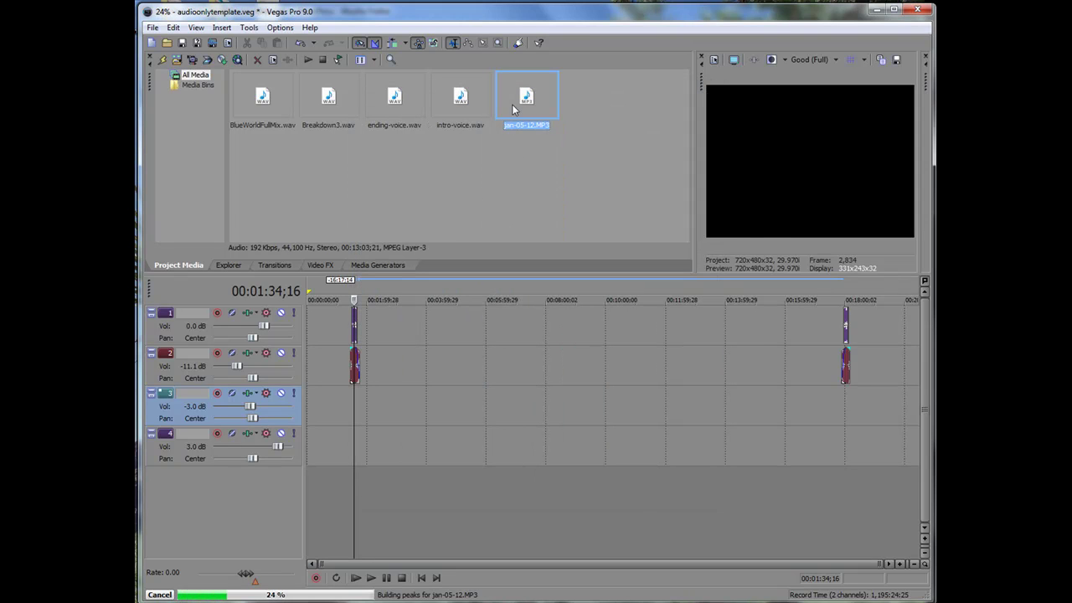
{"action": "left_click_drag", "start_coordinate": [552, 313], "coordinate": [361, 414]}
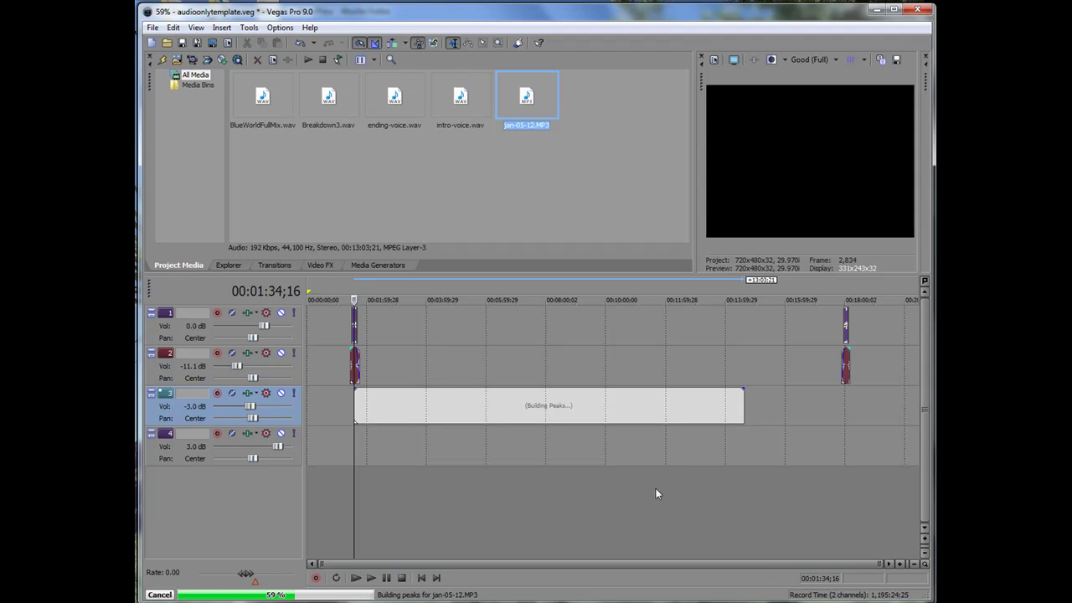
{"action": "left_click_drag", "start_coordinate": [319, 564], "coordinate": [640, 563]}
{"action": "left_click_drag", "start_coordinate": [816, 560], "coordinate": [475, 566]}
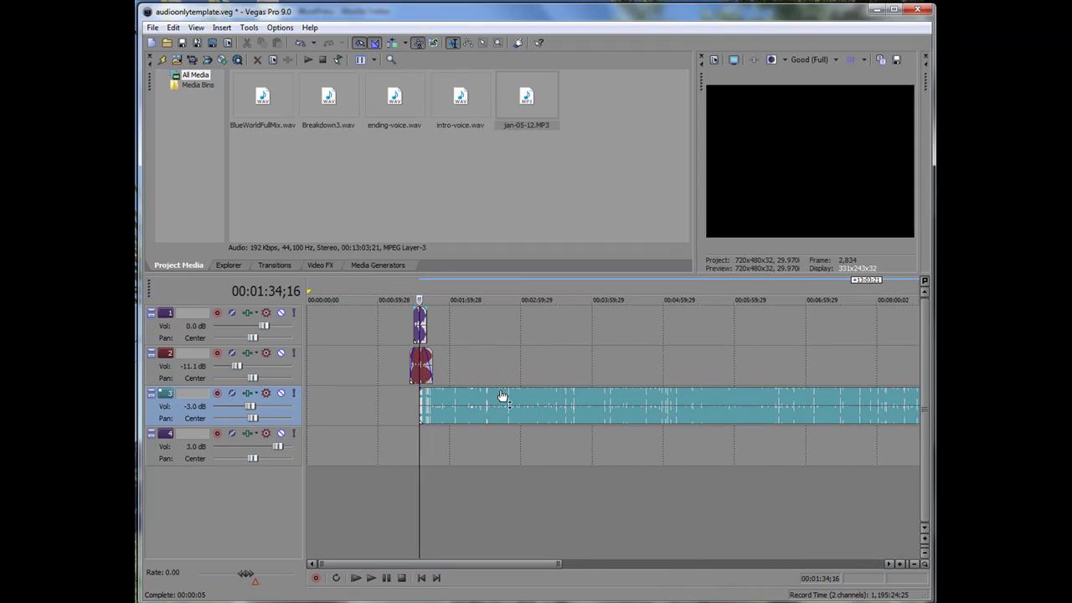
{"action": "mouse_move", "coordinate": [499, 411]}
{"action": "left_mouse_down"}
{"action": "mouse_move", "coordinate": [521, 407]}
{"action": "mouse_move", "coordinate": [514, 416]}
{"action": "left_mouse_up"}
{"action": "left_click", "coordinate": [449, 439]}
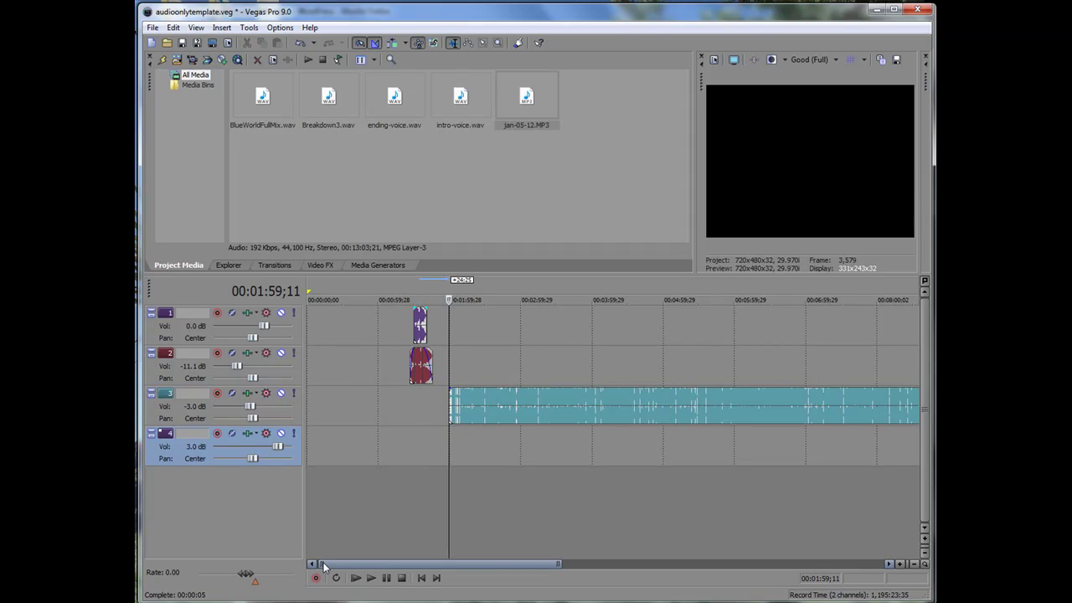
{"action": "left_click_drag", "start_coordinate": [318, 564], "coordinate": [366, 564]}
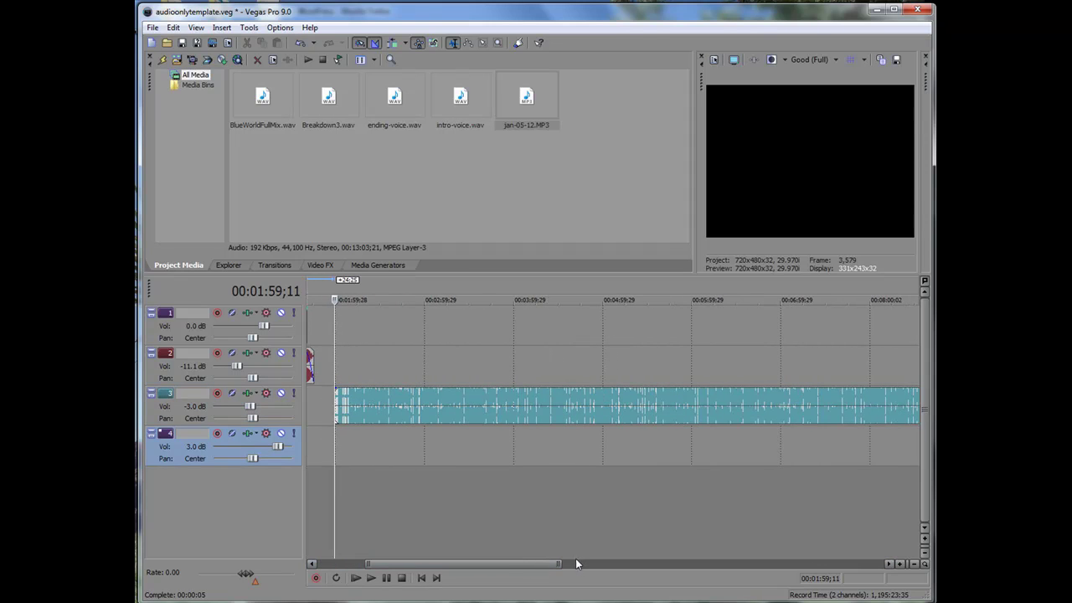
{"action": "left_click_drag", "start_coordinate": [561, 563], "coordinate": [422, 564]}
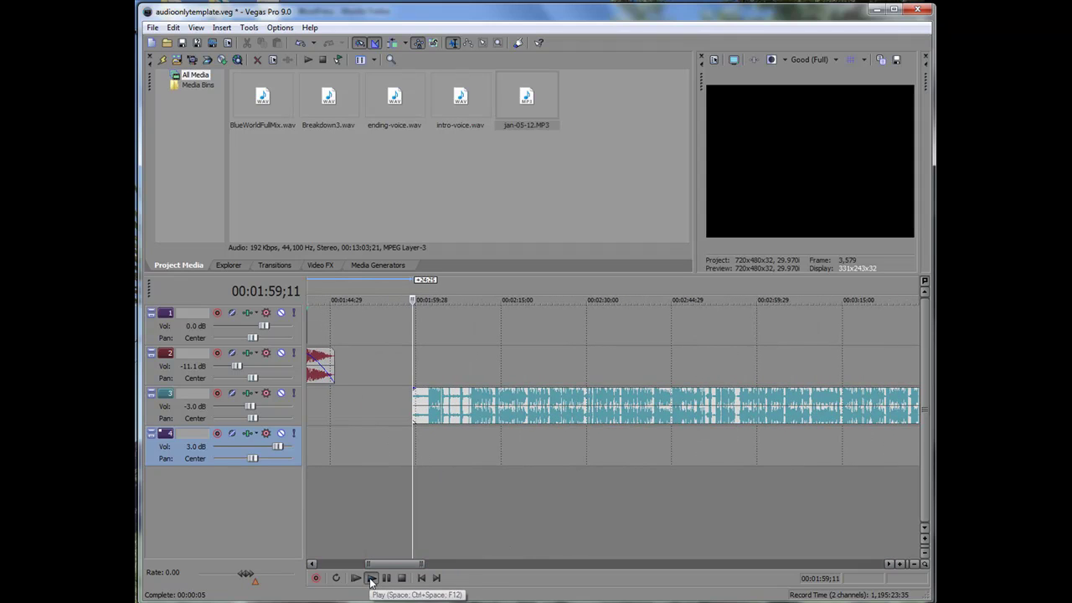
{"action": "left_click", "coordinate": [371, 578]}
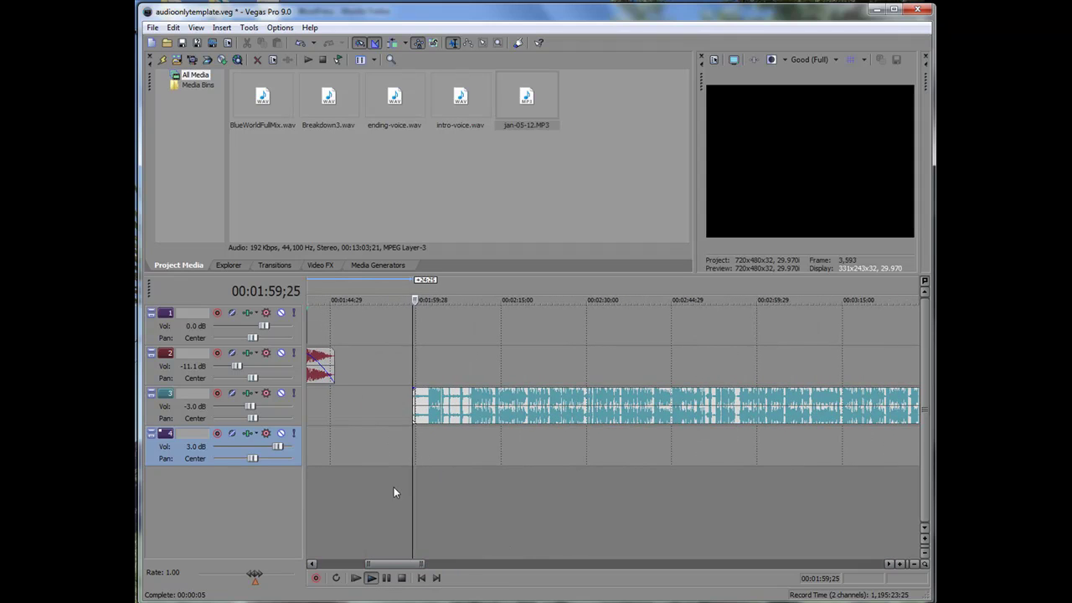
{"action": "left_click", "coordinate": [385, 580]}
{"action": "left_click", "coordinate": [471, 442]}
{"action": "left_click", "coordinate": [372, 578]}
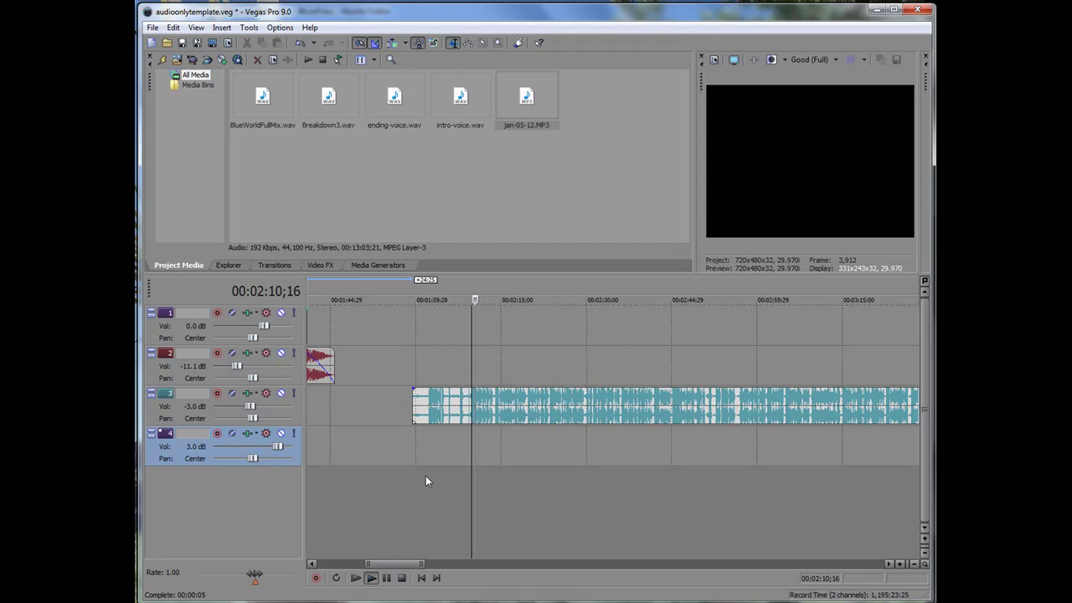
Cut the recording's opening up to about 00:02:09 and move it earlier to meet the intro.
{"action": "left_click", "coordinate": [386, 579]}
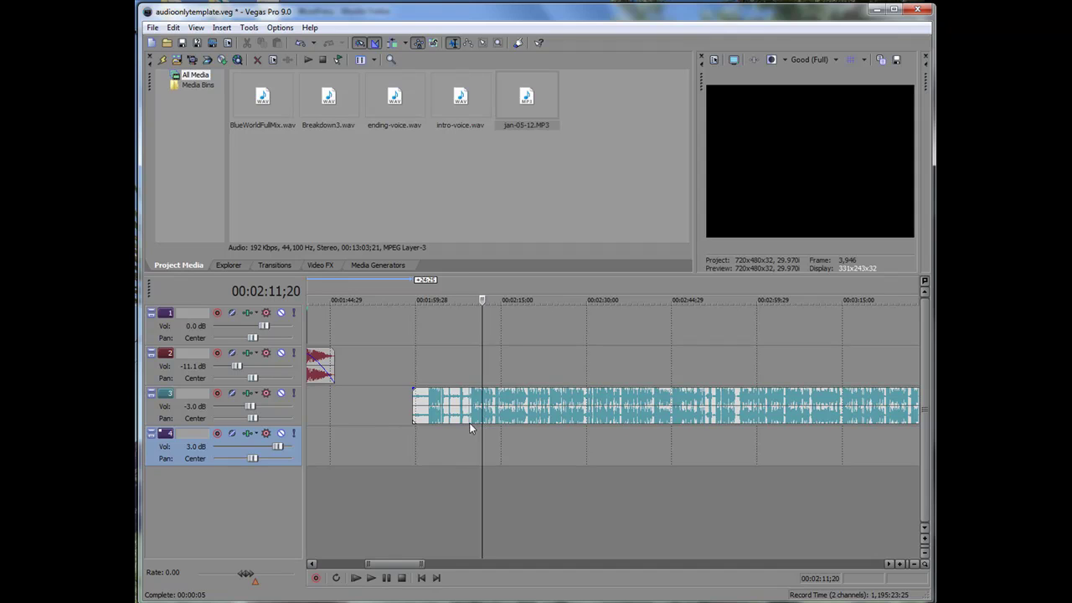
{"action": "left_click_drag", "start_coordinate": [414, 432], "coordinate": [432, 432]}
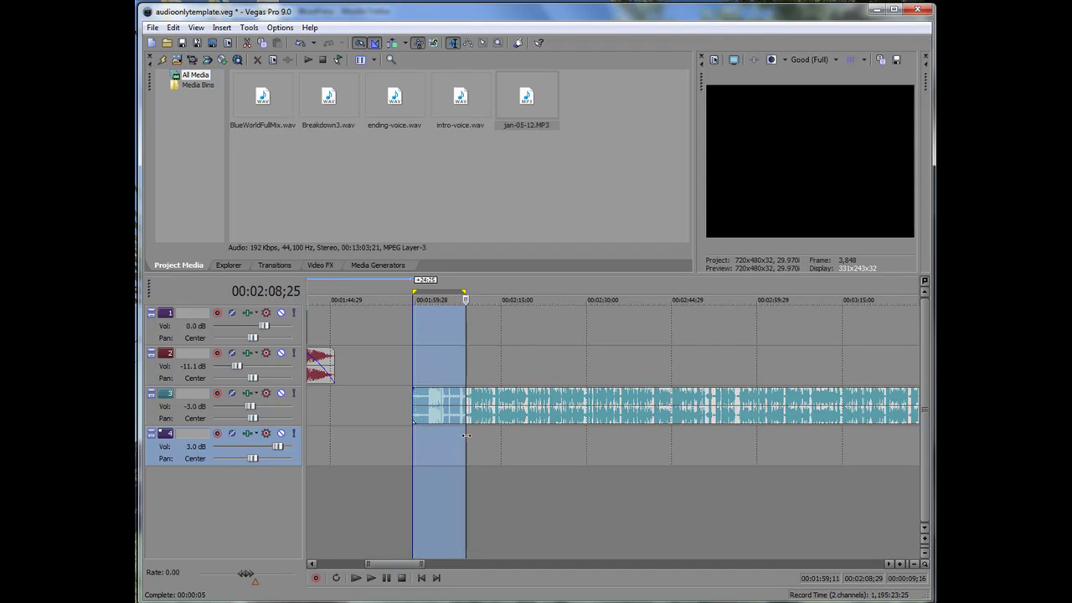
{"action": "left_click_drag", "start_coordinate": [468, 435], "coordinate": [469, 436]}
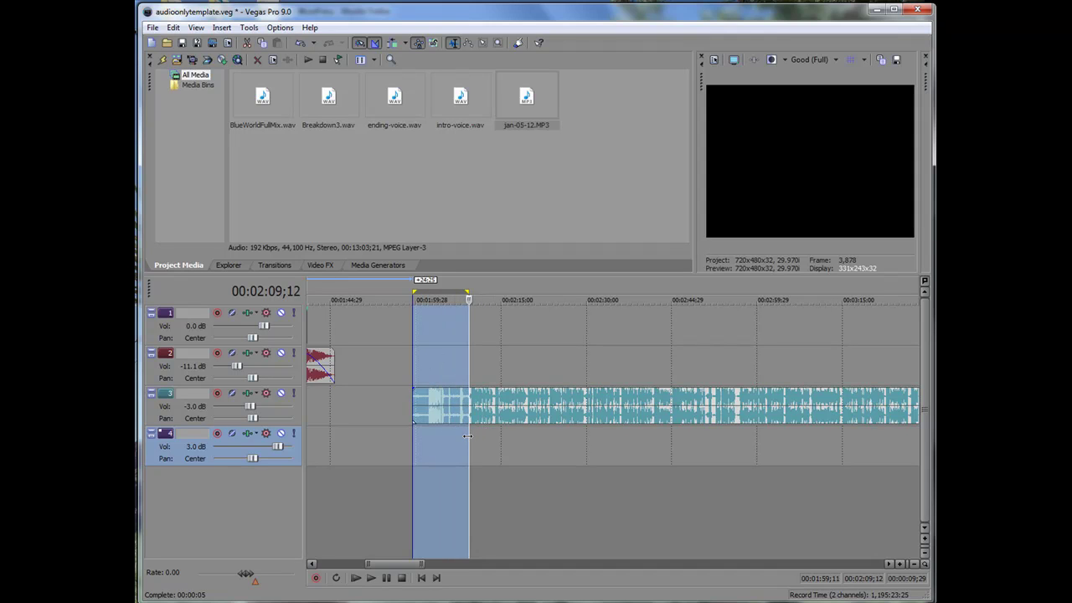
{"action": "key", "text": "Delete"}
{"action": "left_click_drag", "start_coordinate": [530, 411], "coordinate": [364, 411]}
{"action": "left_click_drag", "start_coordinate": [380, 568], "coordinate": [373, 568]}
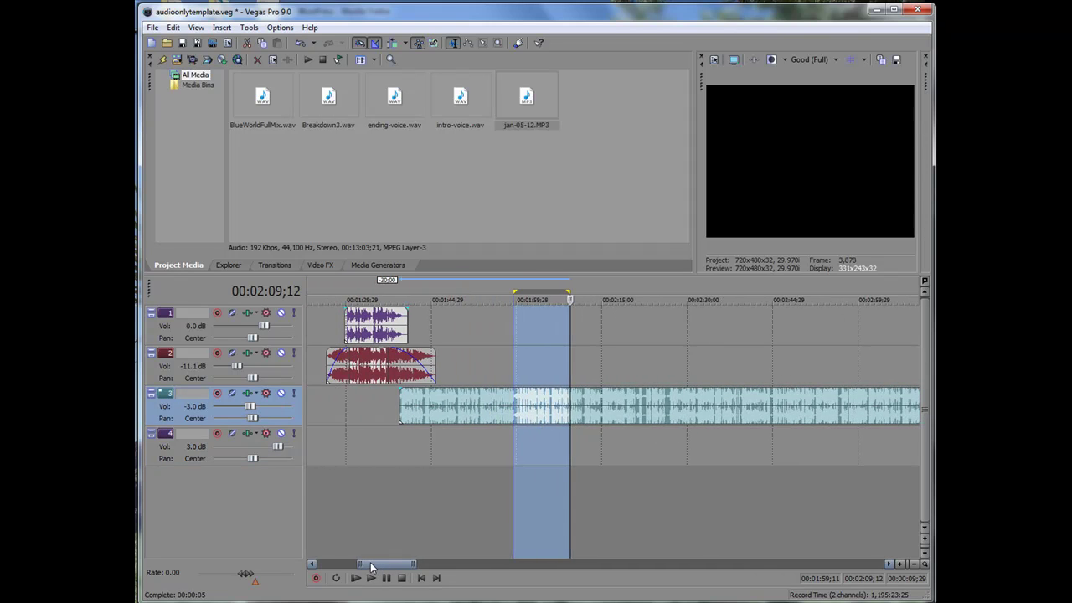
{"action": "left_click_drag", "start_coordinate": [450, 416], "coordinate": [466, 408]}
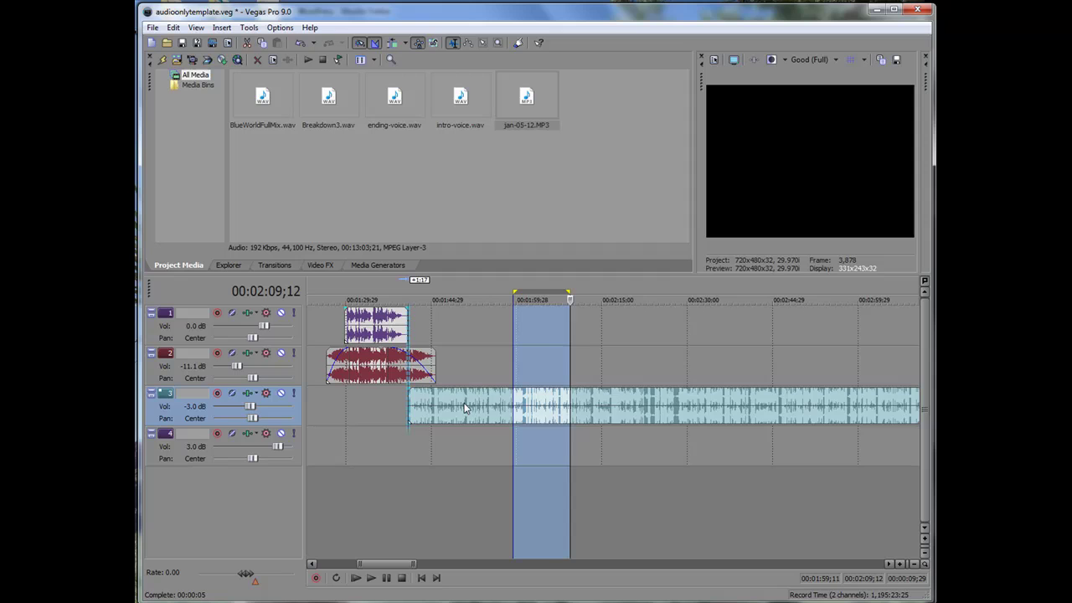
Preview the intro-to-recording transition and nudge the recording slightly later.
{"action": "left_click", "coordinate": [398, 443]}
{"action": "left_click", "coordinate": [371, 578]}
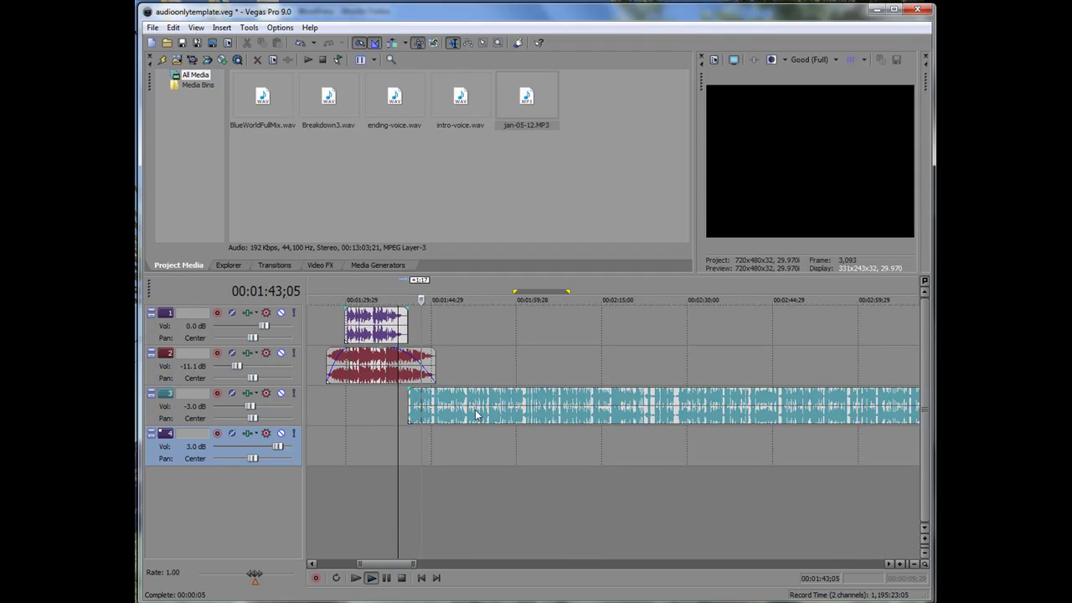
{"action": "left_click_drag", "start_coordinate": [476, 413], "coordinate": [487, 410]}
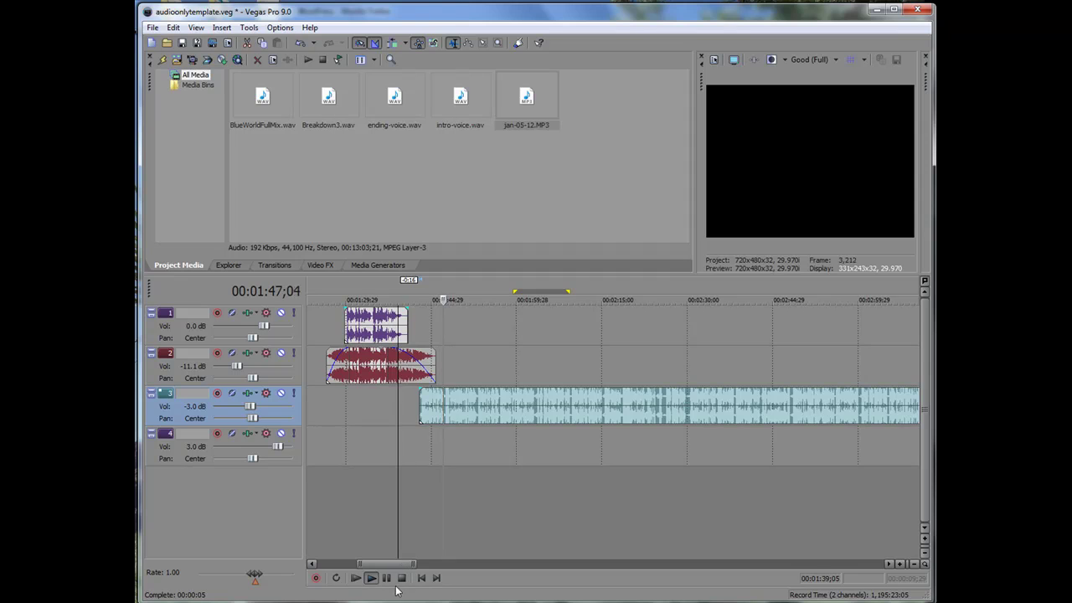
{"action": "left_click", "coordinate": [387, 577]}
{"action": "left_click_drag", "start_coordinate": [414, 564], "coordinate": [833, 555]}
{"action": "left_click_drag", "start_coordinate": [358, 560], "coordinate": [650, 553]}
{"action": "left_click_drag", "start_coordinate": [856, 564], "coordinate": [803, 561]}
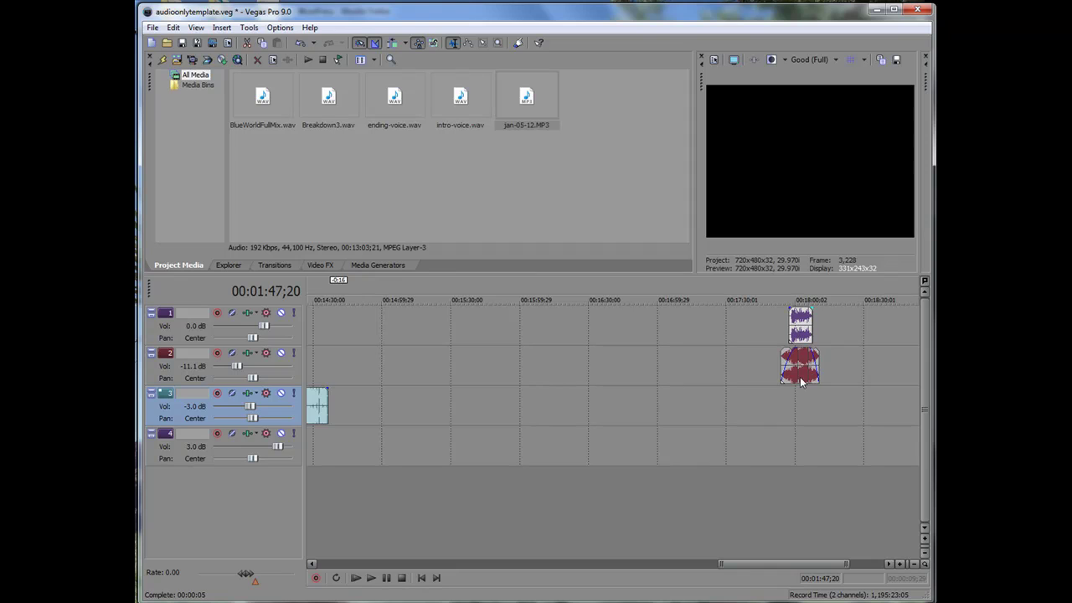
Move the red and purple outro clips from 00:18:00 back to about 00:14:30.
{"action": "left_click_drag", "start_coordinate": [802, 381], "coordinate": [341, 382]}
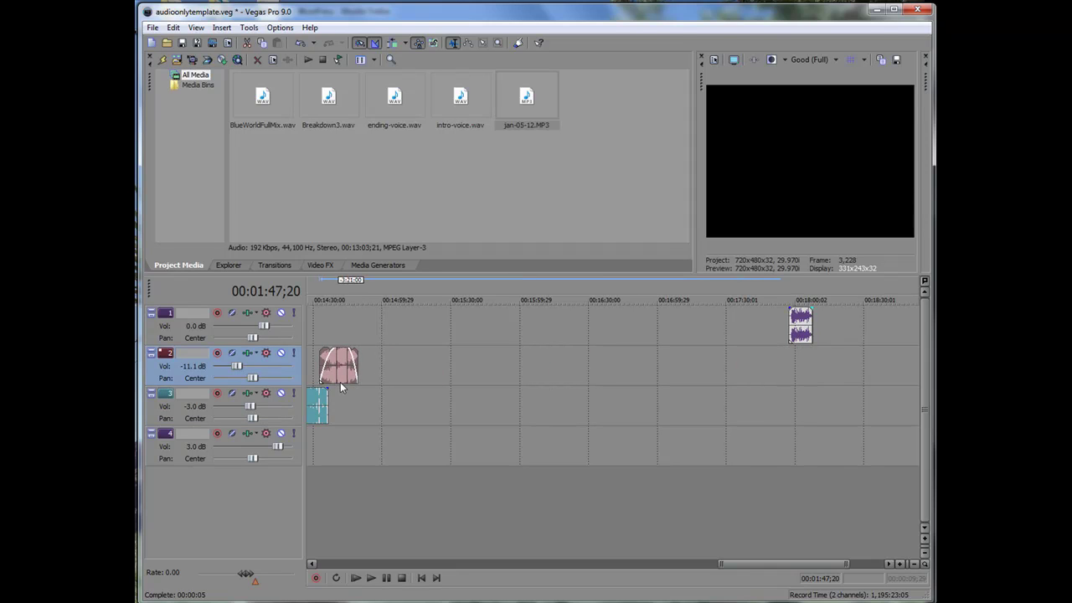
{"action": "left_click_drag", "start_coordinate": [802, 338], "coordinate": [339, 333]}
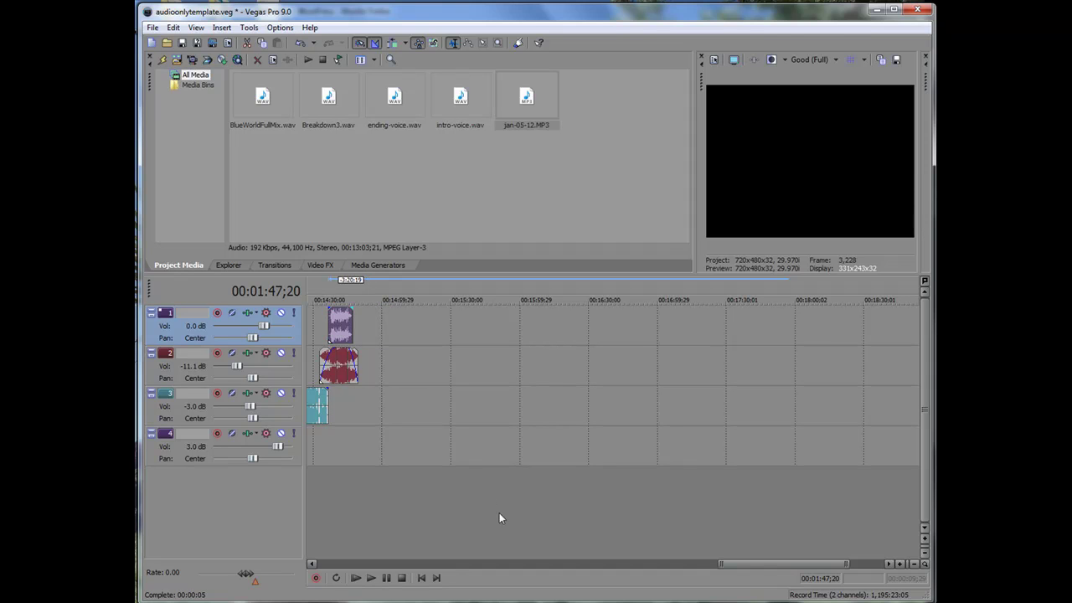
{"action": "left_click_drag", "start_coordinate": [718, 563], "coordinate": [501, 562]}
{"action": "left_click_drag", "start_coordinate": [848, 564], "coordinate": [747, 563]}
{"action": "left_click_drag", "start_coordinate": [508, 563], "coordinate": [703, 563]}
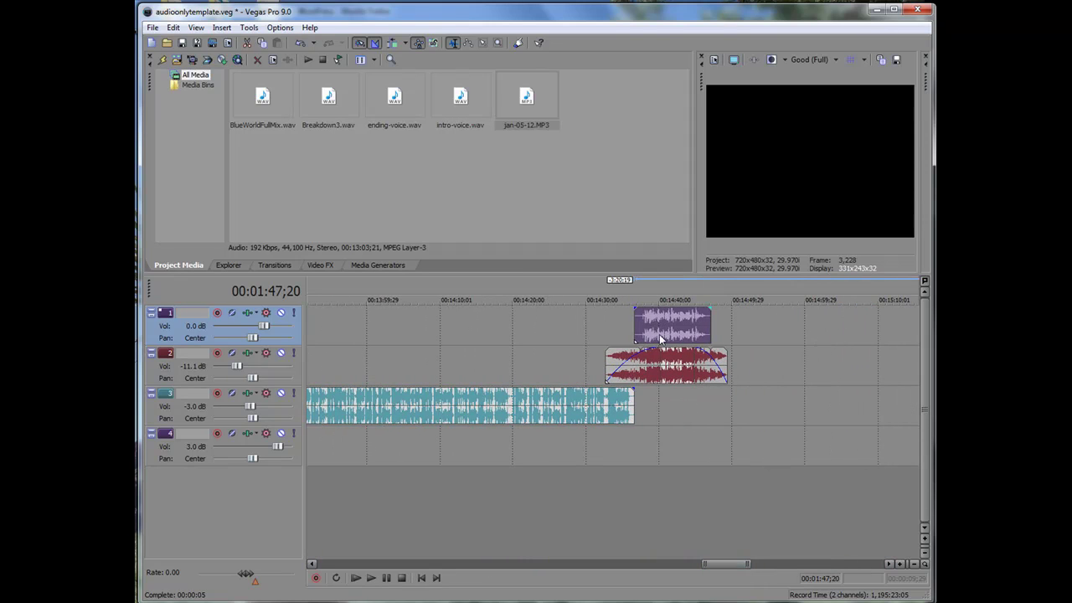
Play back the transition from the recording into the outro to check it.
{"action": "left_click", "coordinate": [620, 450]}
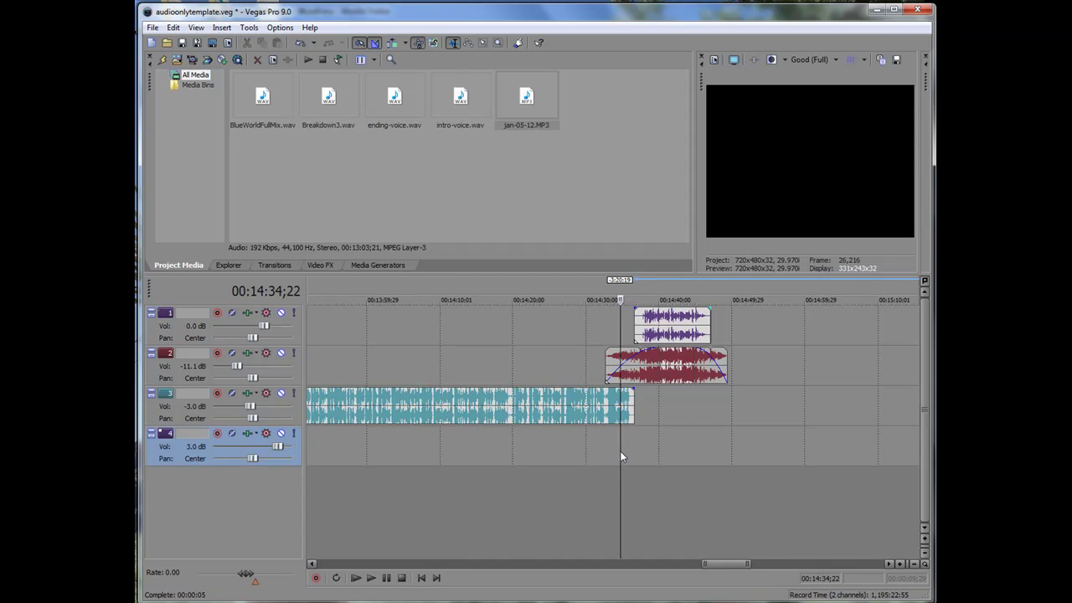
{"action": "left_click", "coordinate": [371, 578]}
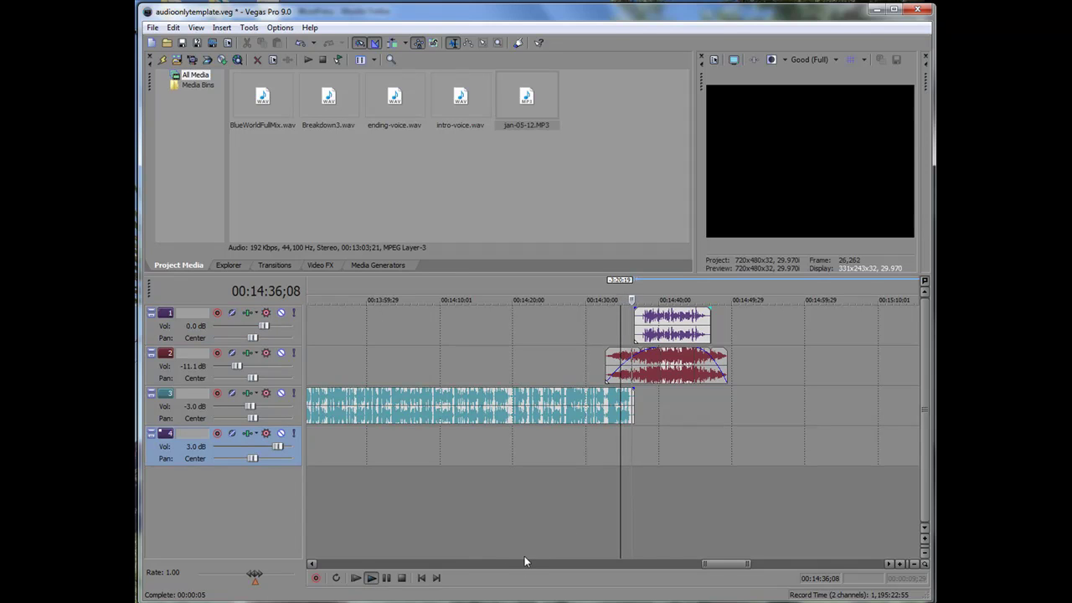
{"action": "left_click", "coordinate": [386, 578]}
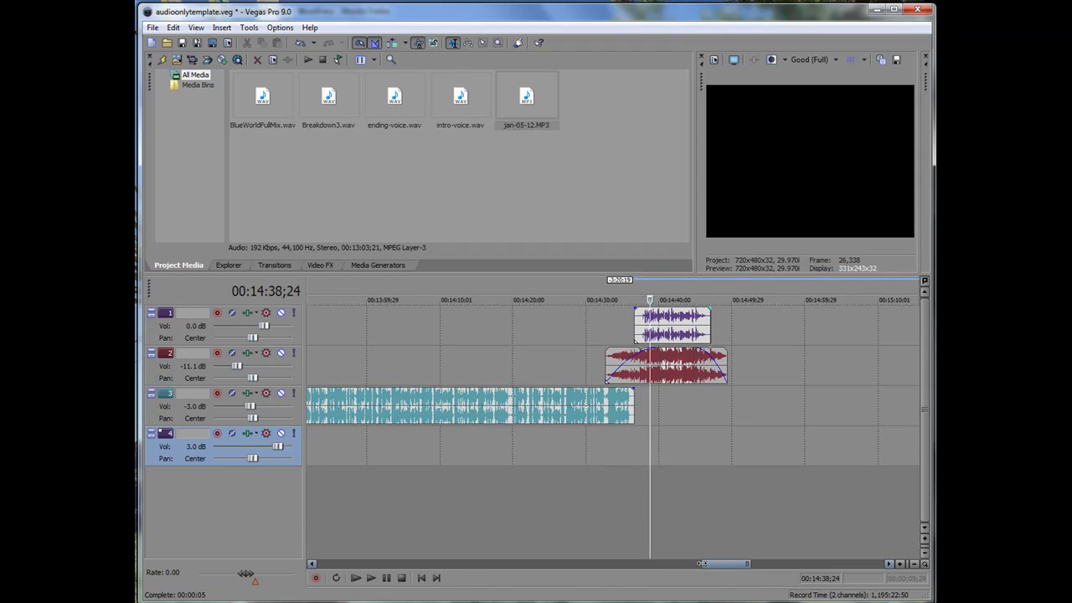
Set a loop region from the intro at 00:01:26 to the outro end near 00:14:49.
{"action": "left_click_drag", "start_coordinate": [704, 564], "coordinate": [319, 563]}
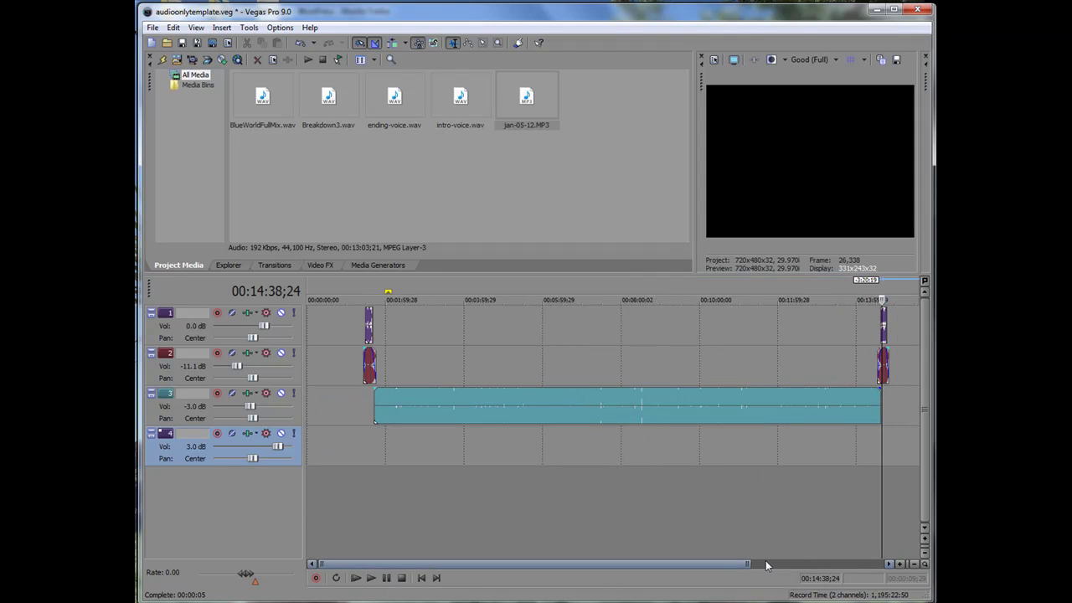
{"action": "left_click_drag", "start_coordinate": [750, 563], "coordinate": [850, 563]}
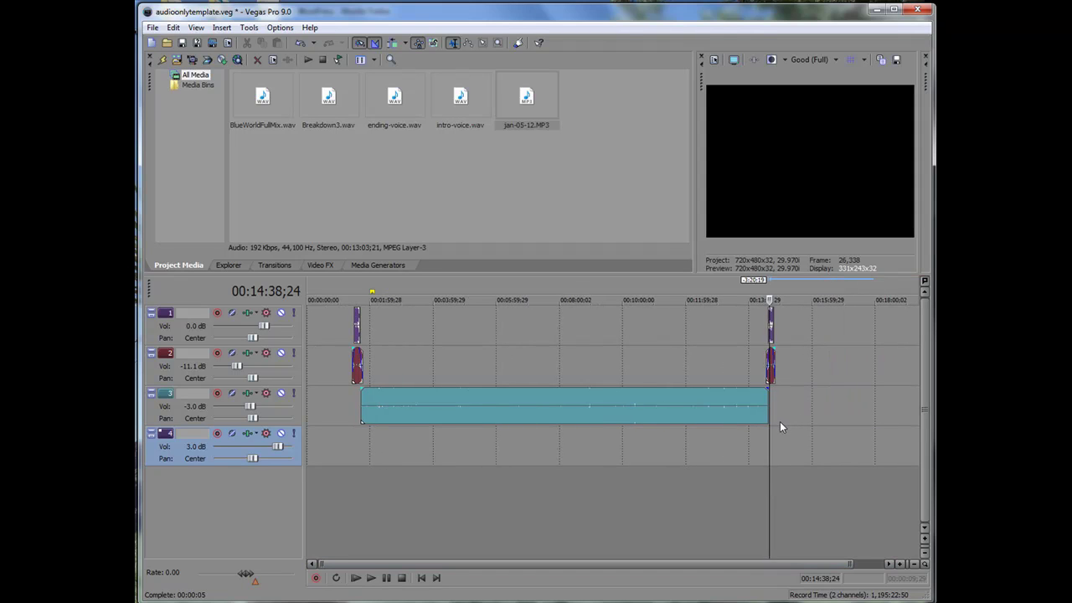
{"action": "left_click_drag", "start_coordinate": [779, 421], "coordinate": [647, 423]}
{"action": "left_click_drag", "start_coordinate": [547, 428], "coordinate": [353, 425]}
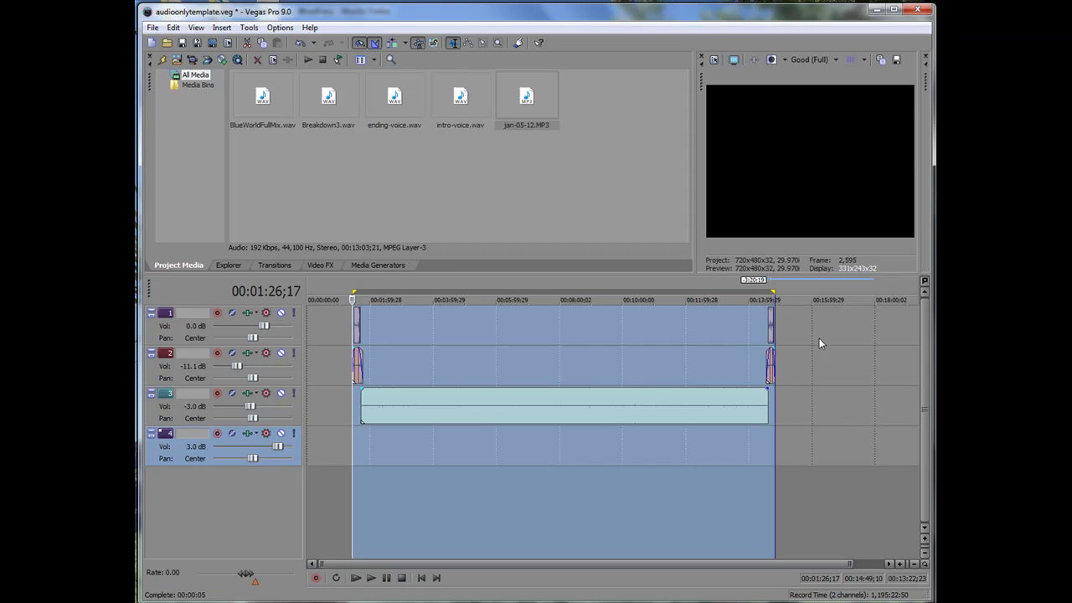
In Render As, go to the Podcasts\5-Minutes\2012\jan-12\edited folder.
{"action": "left_click", "coordinate": [152, 27]}
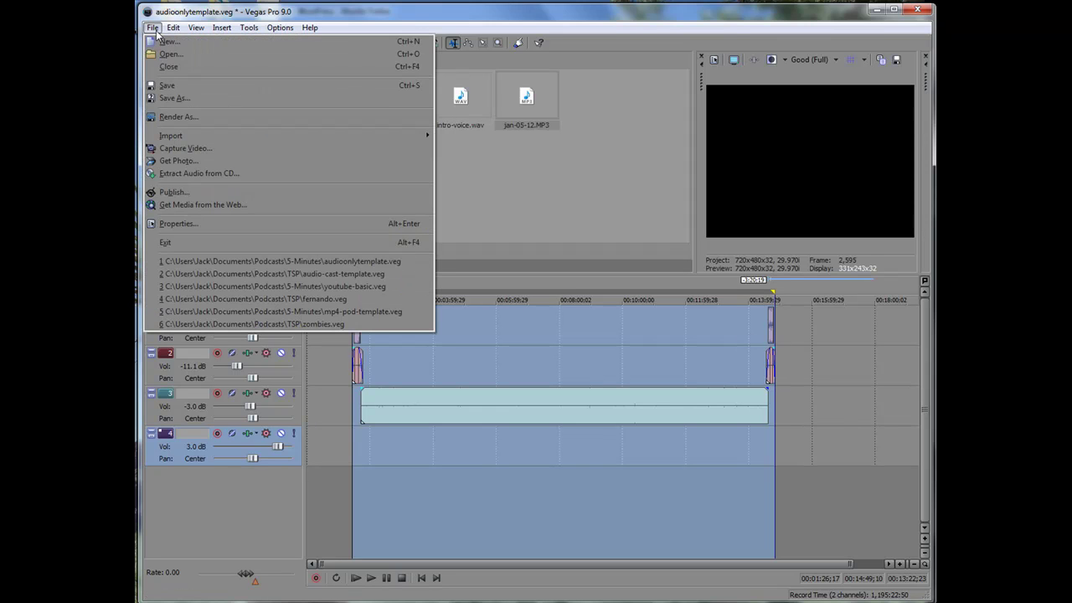
{"action": "left_click", "coordinate": [179, 117]}
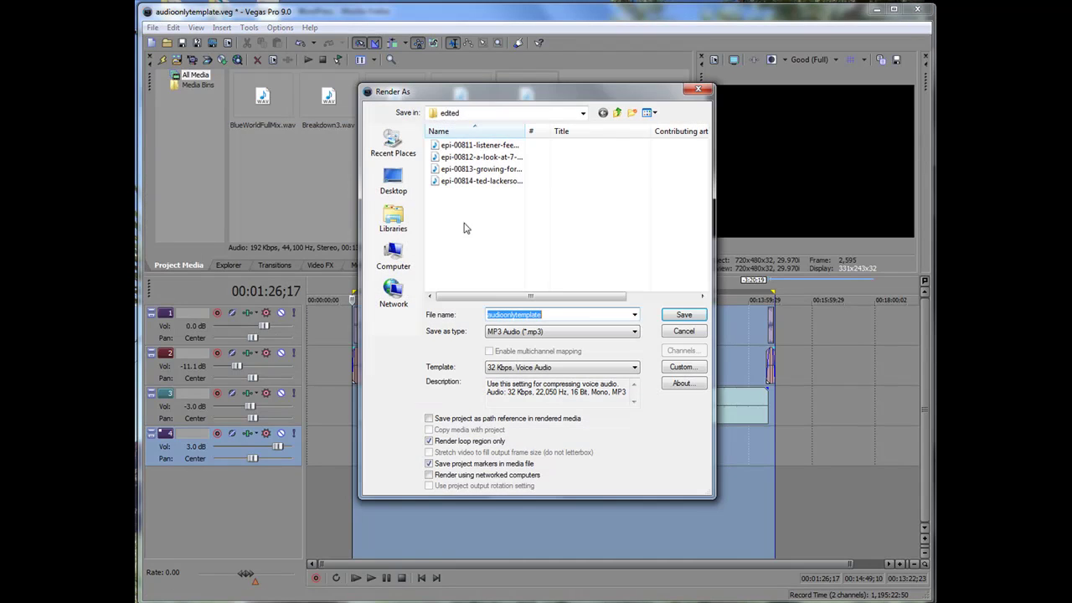
{"action": "left_click", "coordinate": [582, 112]}
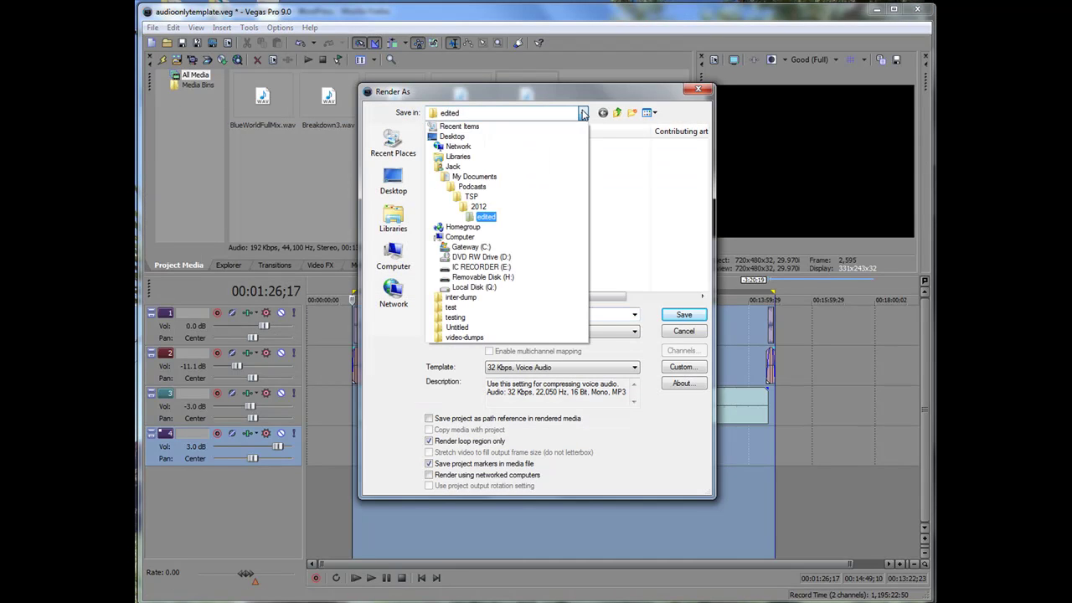
{"action": "left_click", "coordinate": [482, 187]}
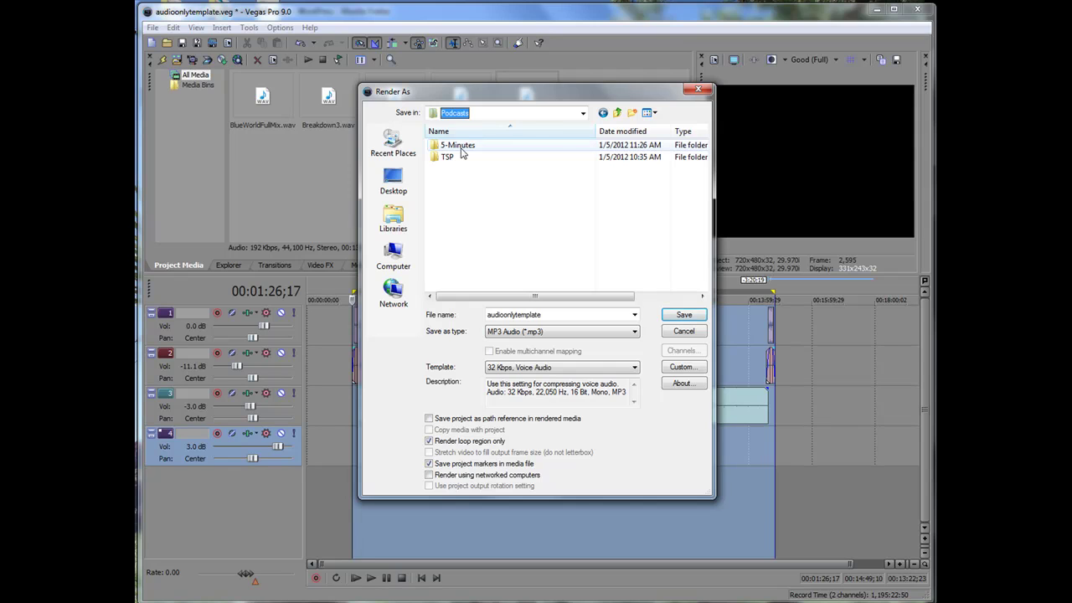
{"action": "double_click", "coordinate": [459, 150]}
{"action": "double_click", "coordinate": [463, 158]}
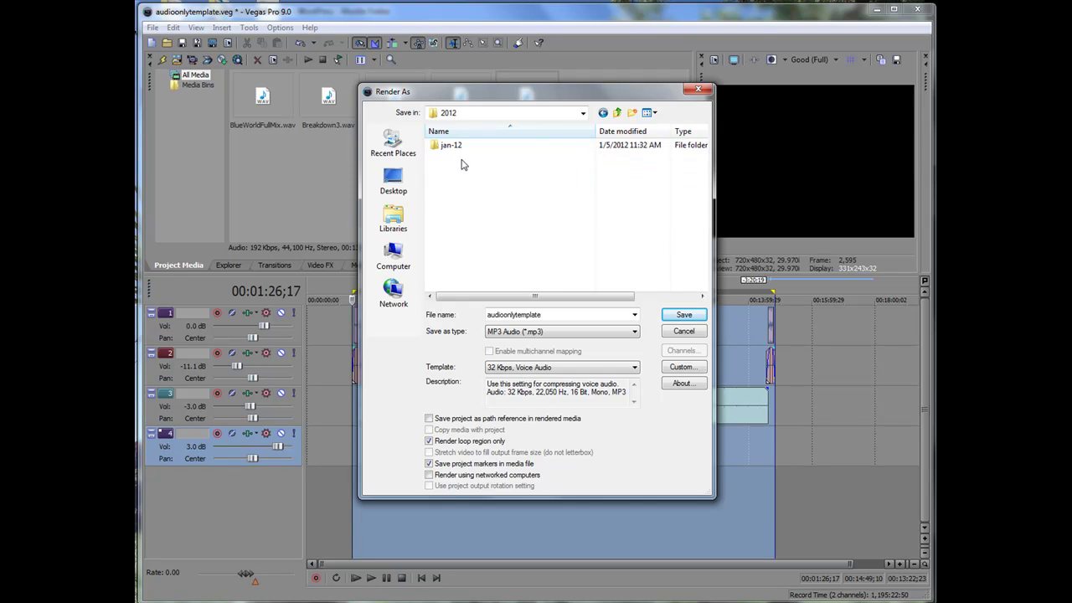
{"action": "double_click", "coordinate": [450, 144]}
{"action": "double_click", "coordinate": [453, 144]}
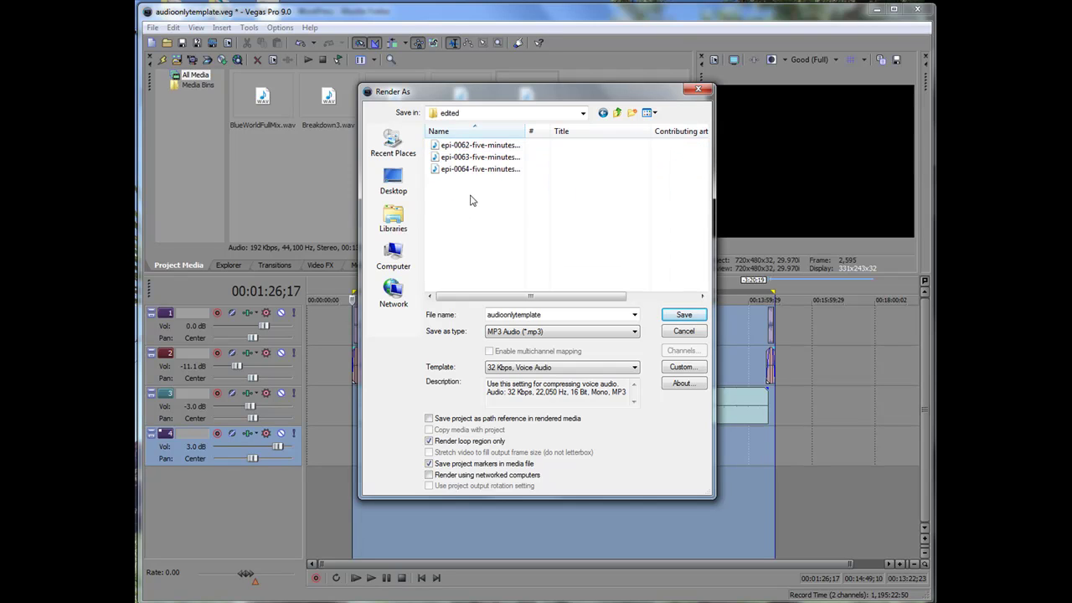
Name the output epi-0065-five-minutes-with-jack and render it as a 32 Kbps voice MP3.
{"action": "left_click", "coordinate": [476, 169]}
{"action": "left_click", "coordinate": [517, 314]}
{"action": "left_click", "coordinate": [517, 314]}
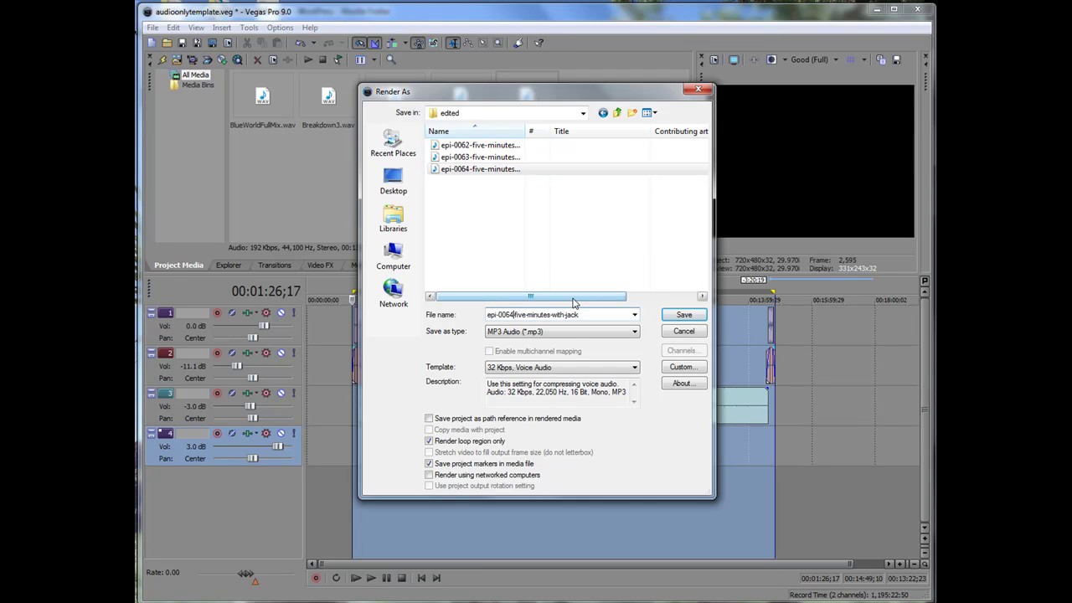
{"action": "key", "text": "BackSpace"}
{"action": "type", "text": "5"}
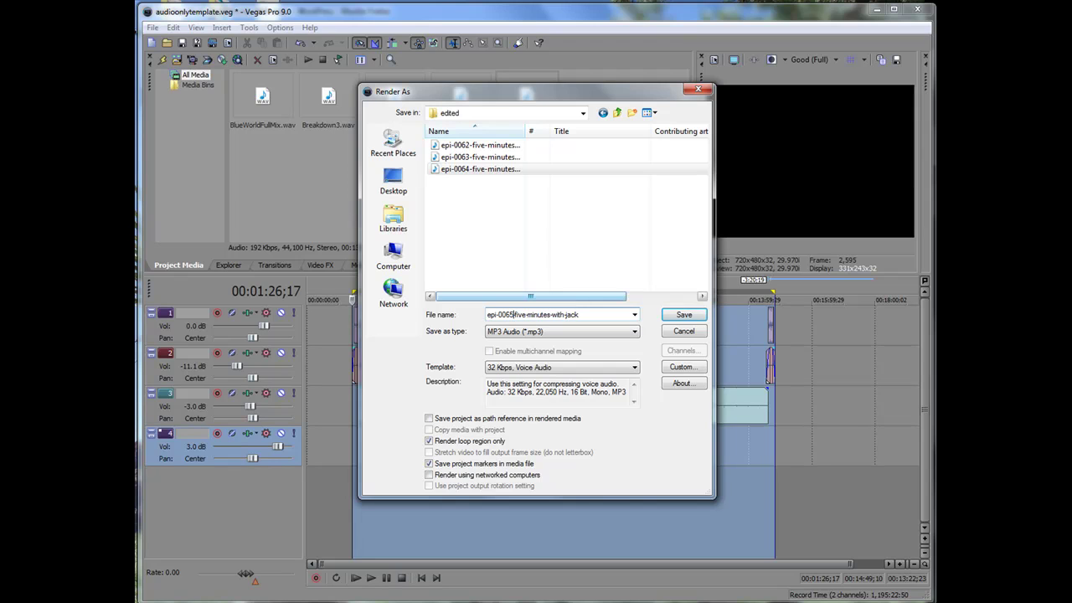
{"action": "left_click", "coordinate": [684, 316]}
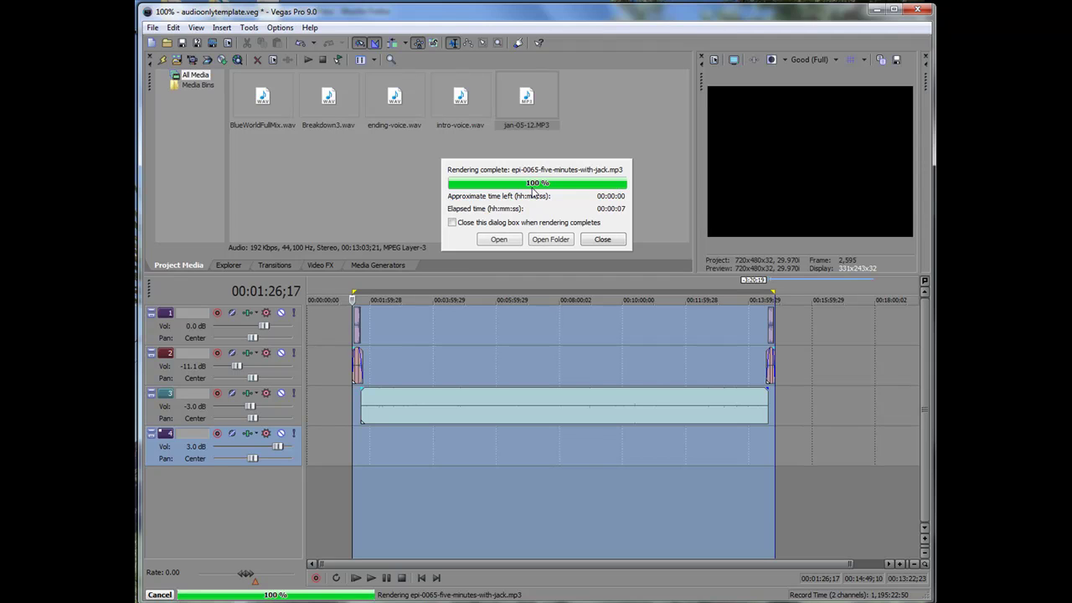
Close the render notice and show local jan-12\edited beside the server's audio/2012/1-12 folder.
{"action": "left_click", "coordinate": [601, 240]}
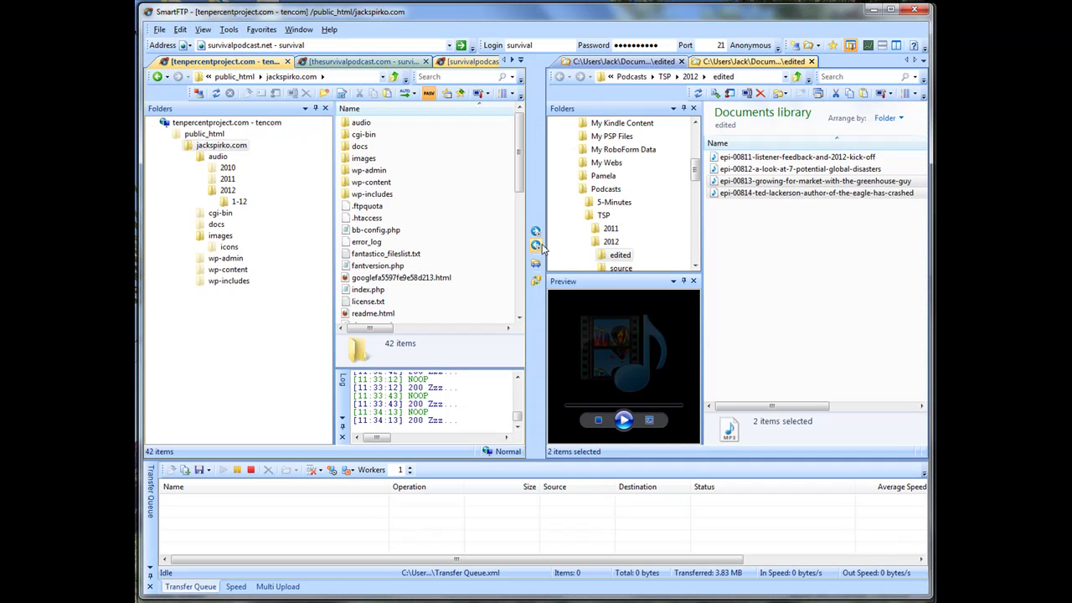
{"action": "left_click", "coordinate": [653, 76]}
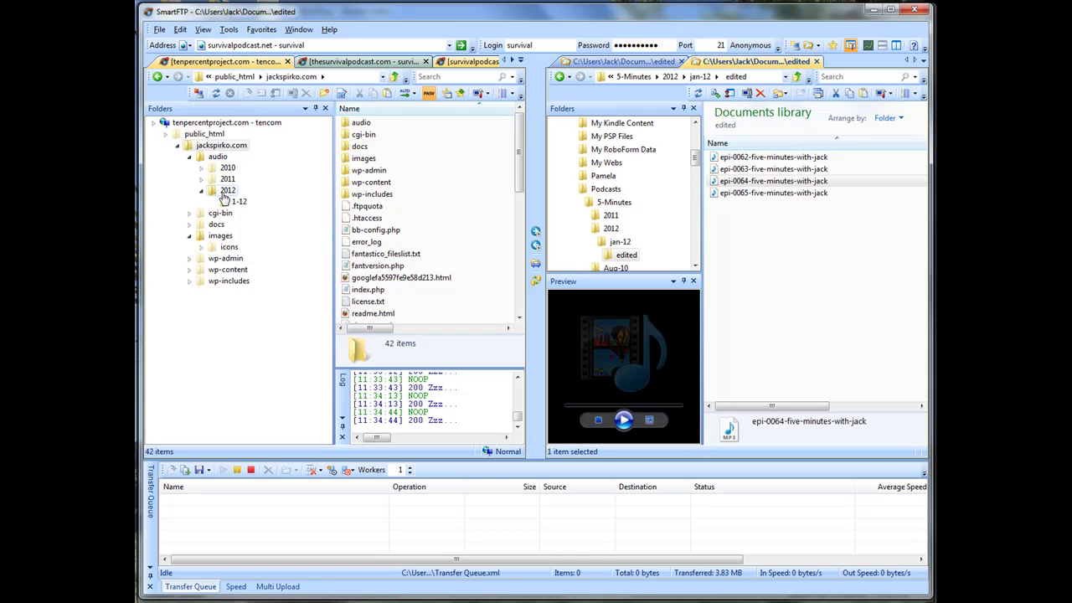
{"action": "left_click", "coordinate": [223, 191]}
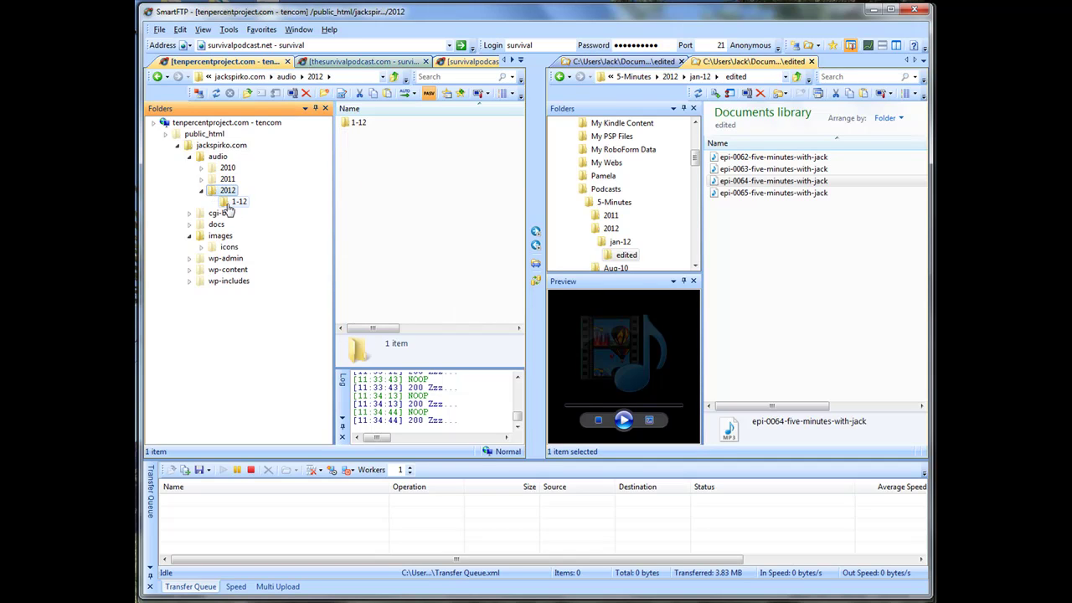
{"action": "left_click", "coordinate": [229, 206]}
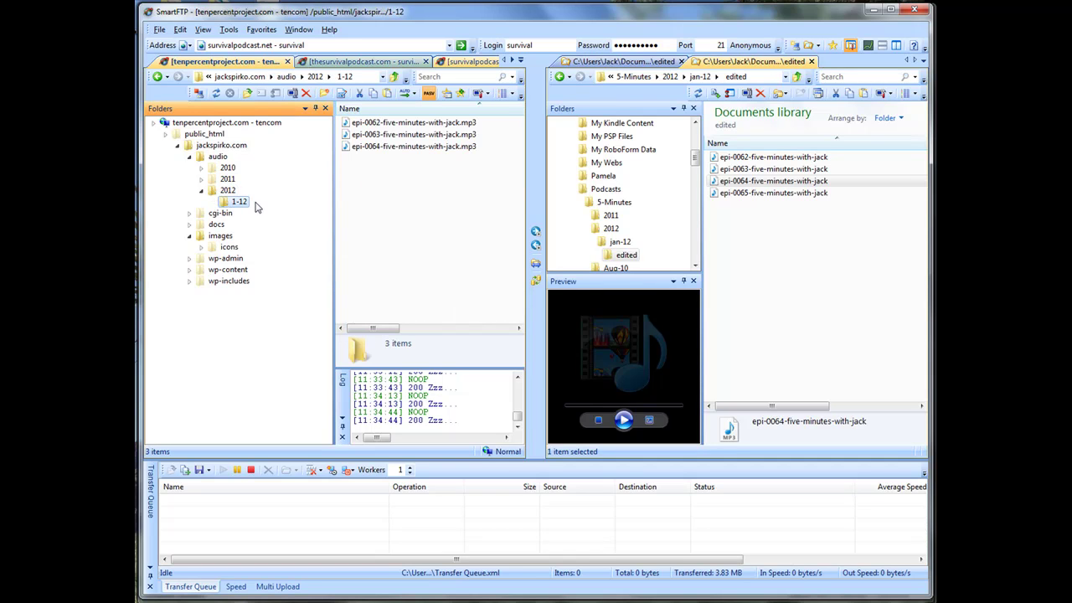
{"action": "left_click", "coordinate": [227, 178]}
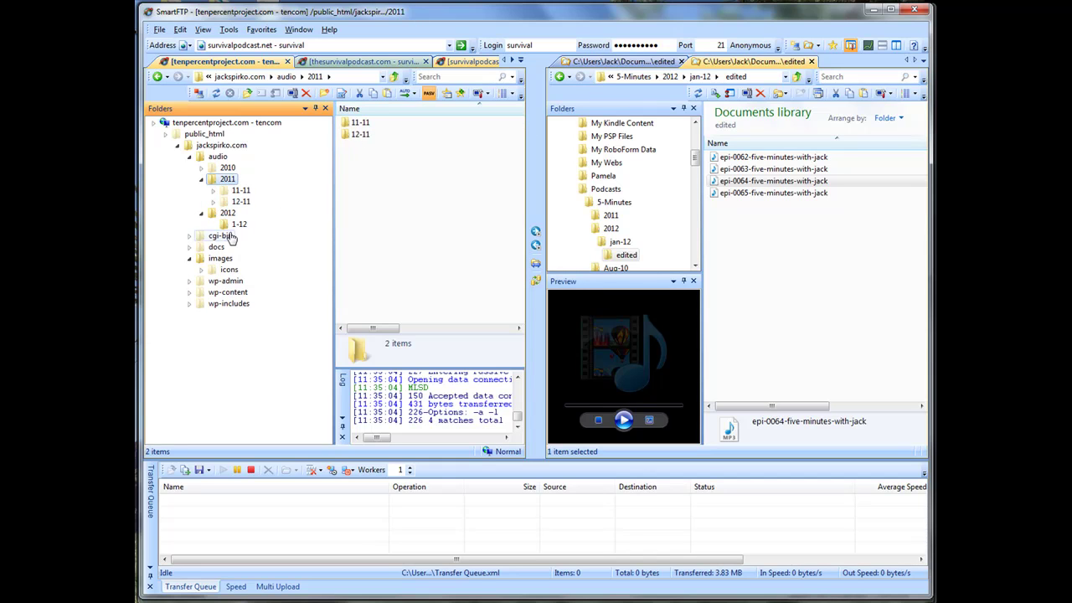
{"action": "left_click", "coordinate": [226, 214]}
{"action": "left_click", "coordinate": [239, 226]}
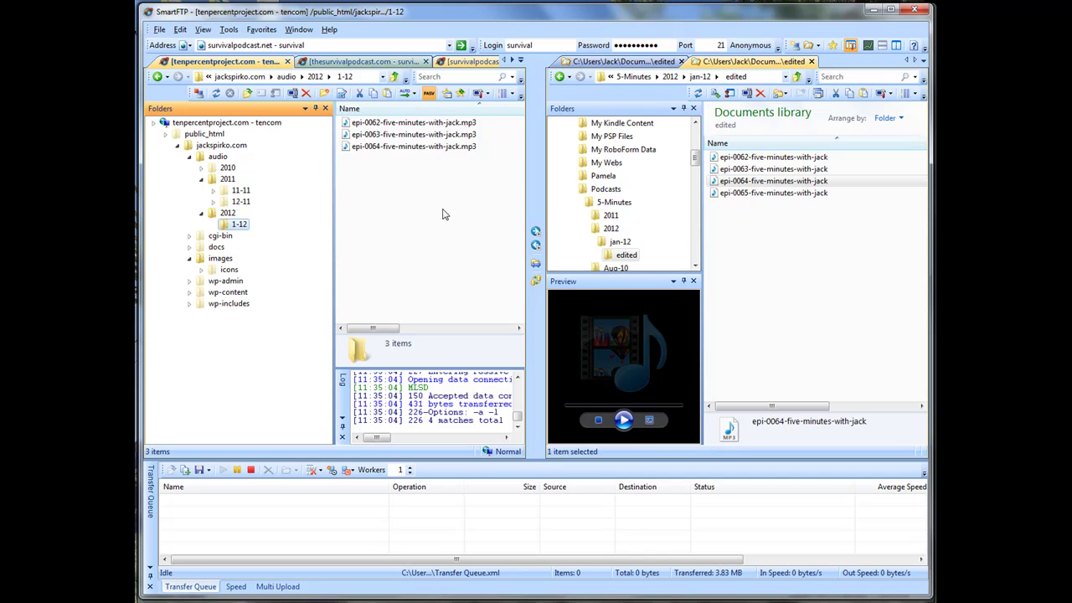
Drag epi-0065-five-minutes-with-jack.mp3 into the server's 1-12 audio folder.
{"action": "left_click", "coordinate": [800, 195]}
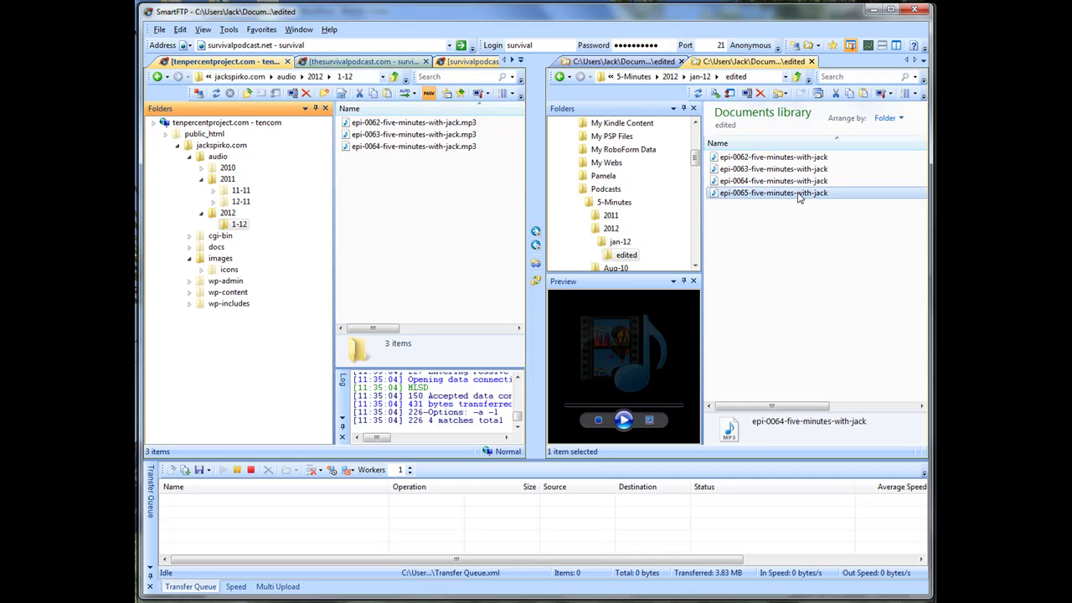
{"action": "left_click_drag", "start_coordinate": [800, 195], "coordinate": [429, 156]}
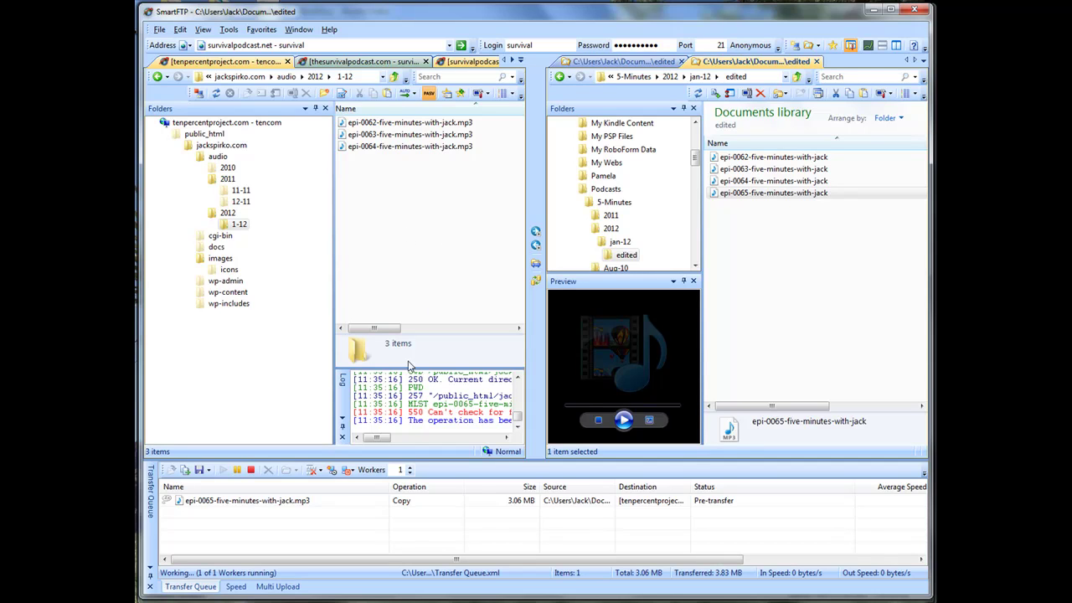
{"action": "left_click_drag", "start_coordinate": [371, 331], "coordinate": [369, 332]}
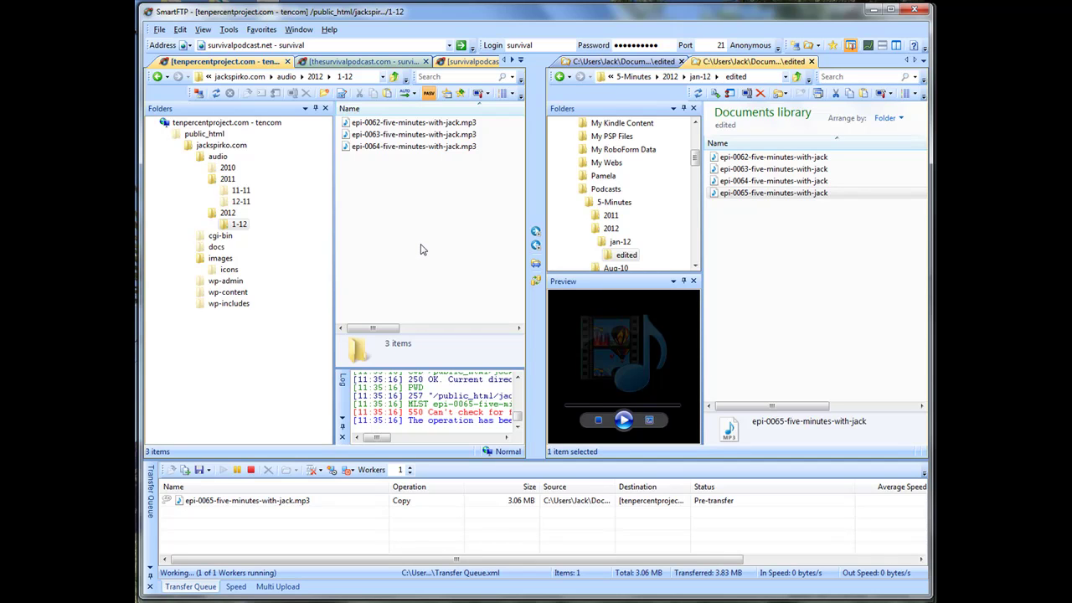
Stop and restart the stalled Transfer Queue so the epi-0065 upload completes.
{"action": "left_click", "coordinate": [400, 501]}
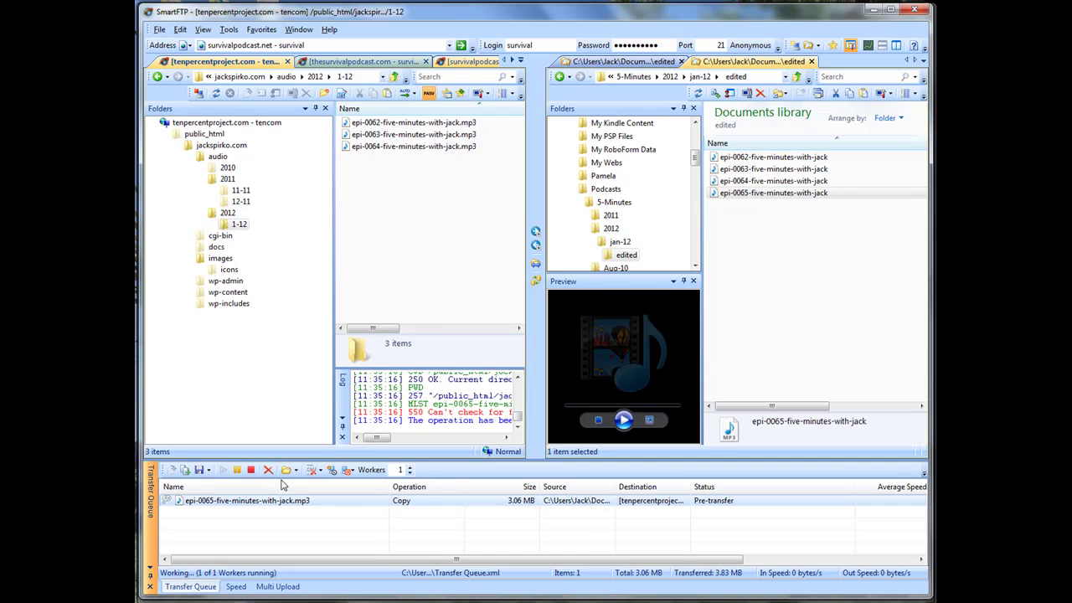
{"action": "left_click", "coordinate": [251, 470]}
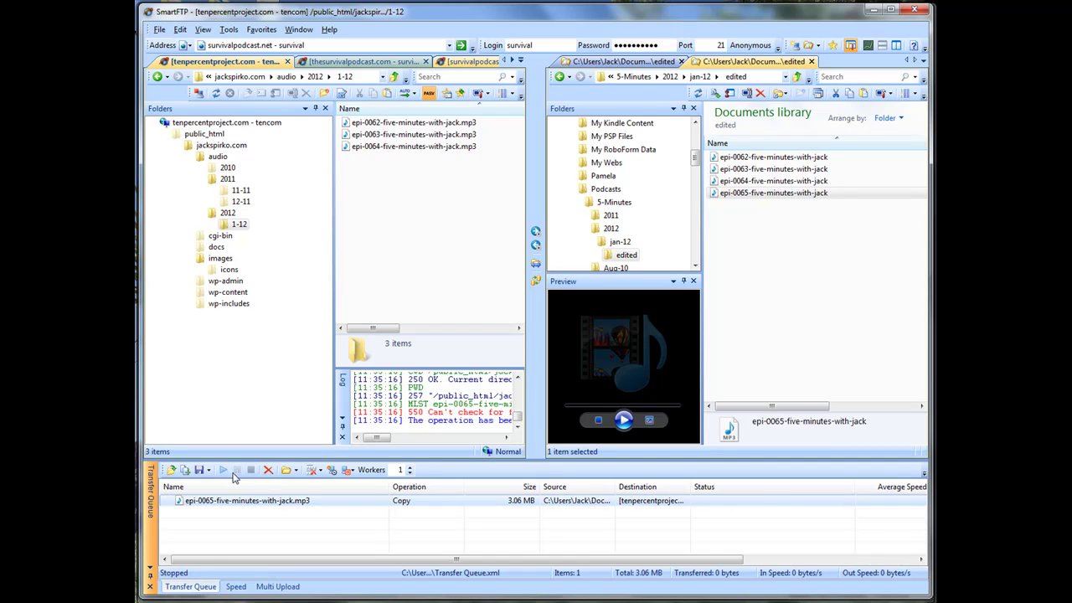
{"action": "left_click", "coordinate": [224, 470]}
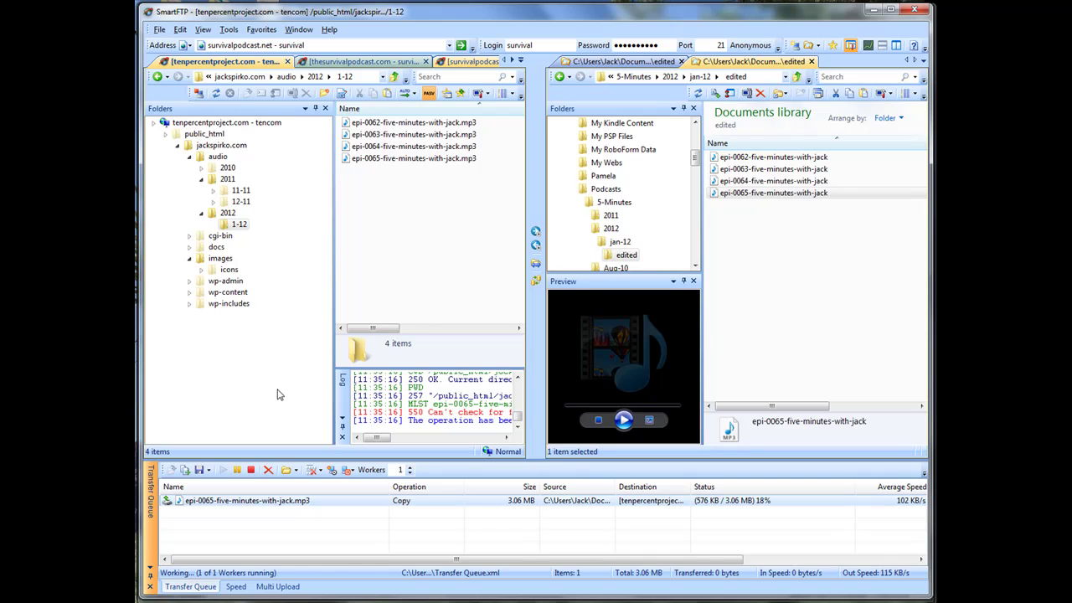
{"action": "key", "text": "alt+Tab"}
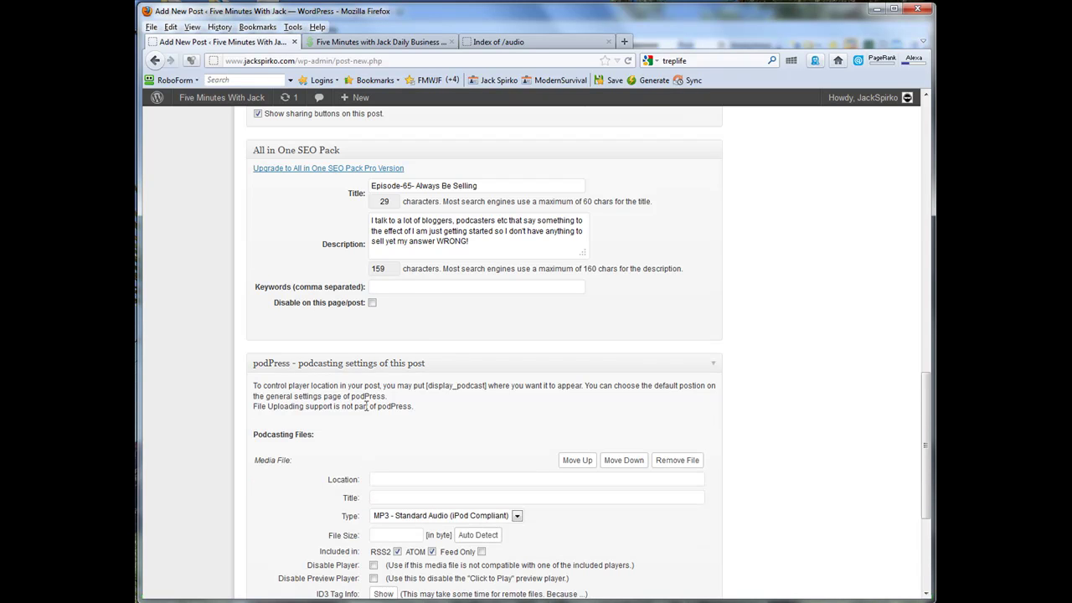
Add an empty podPress media file entry to the post, then go to the Index of /audio listing.
{"action": "scroll", "coordinate": [381, 418], "scroll_direction": "down", "scroll_amount": 3}
{"action": "scroll", "coordinate": [411, 452], "scroll_direction": "down", "scroll_amount": 2}
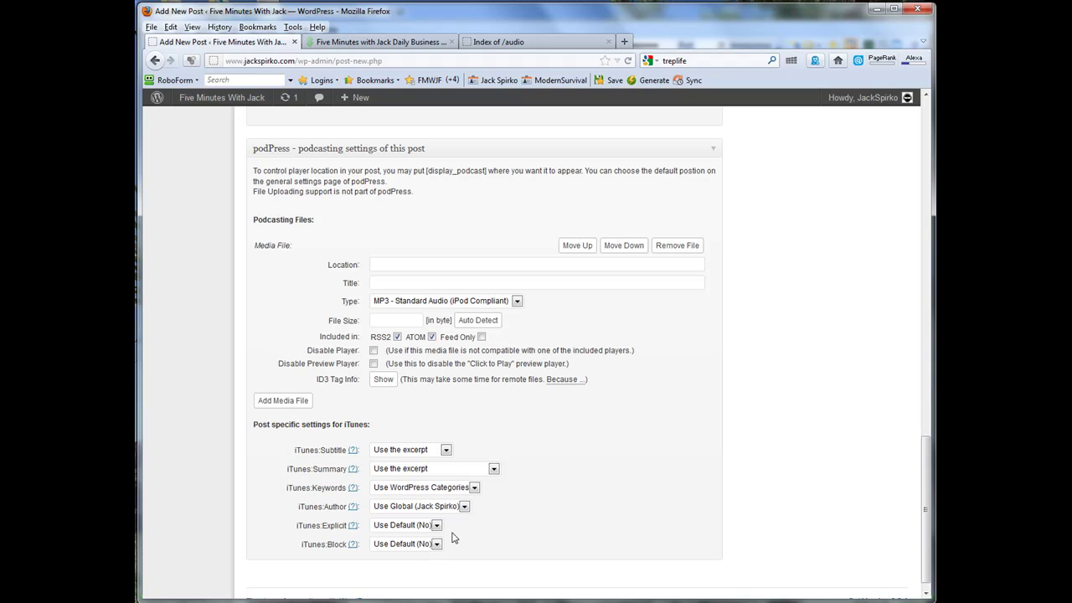
{"action": "scroll", "coordinate": [611, 479], "scroll_direction": "up", "scroll_amount": 2}
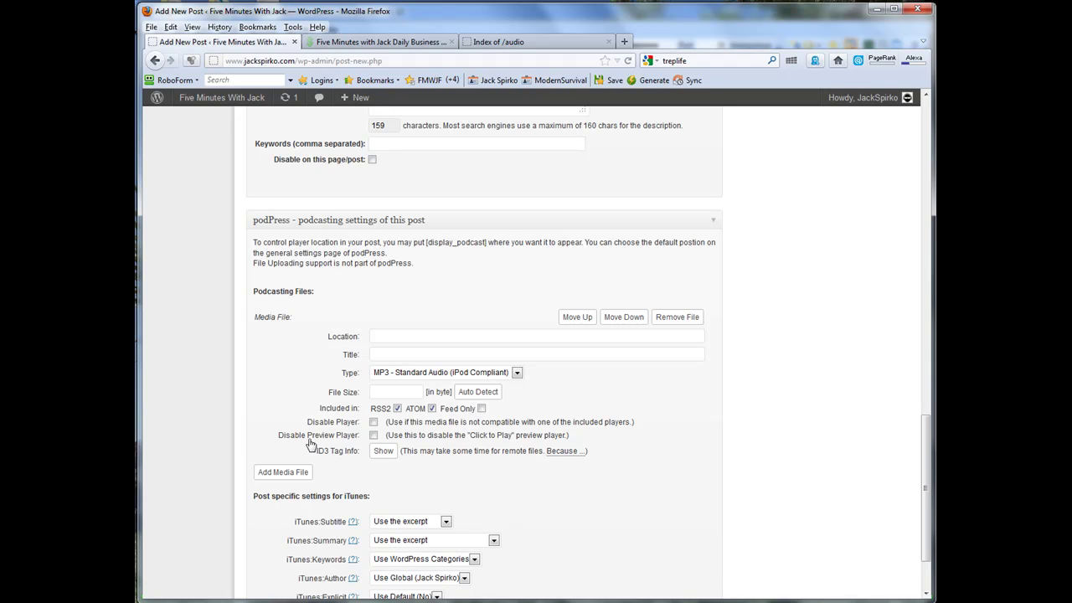
{"action": "scroll", "coordinate": [510, 282], "scroll_direction": "up", "scroll_amount": 15}
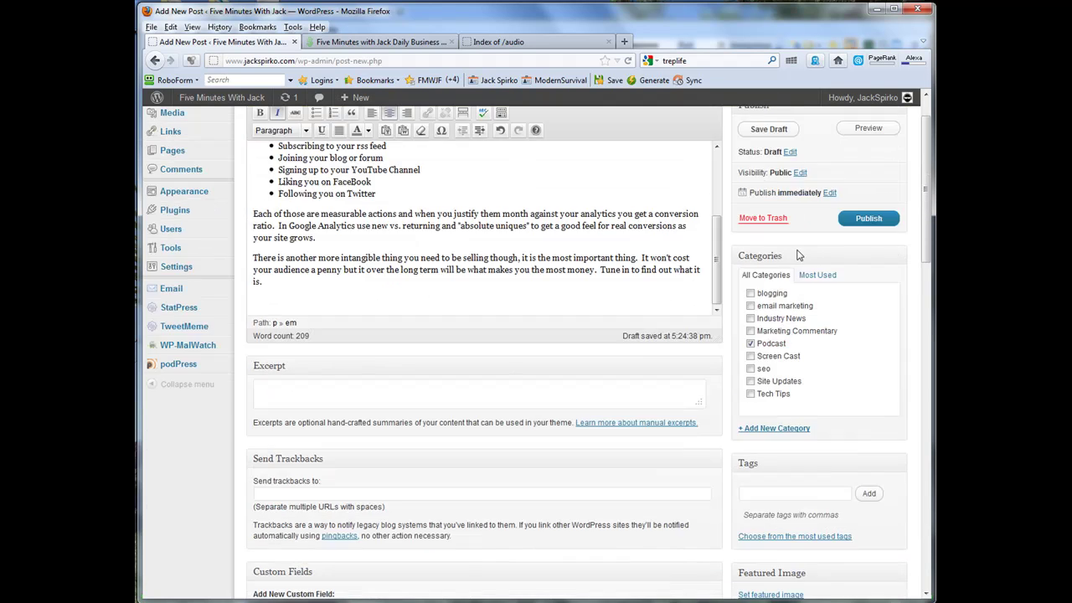
{"action": "mouse_move", "coordinate": [172, 487]}
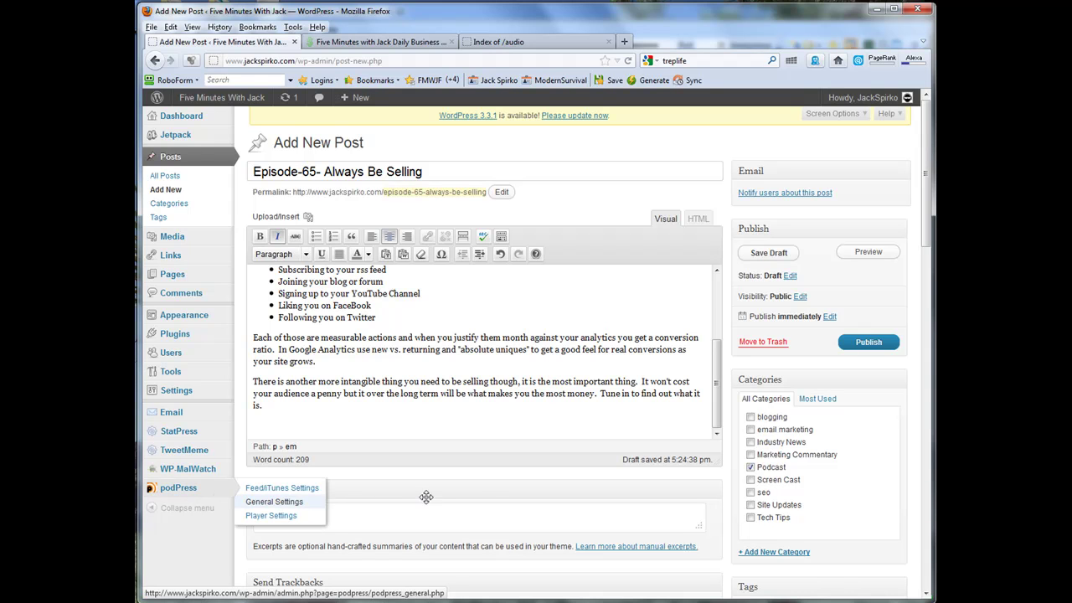
{"action": "scroll", "coordinate": [465, 463], "scroll_direction": "down", "scroll_amount": 15}
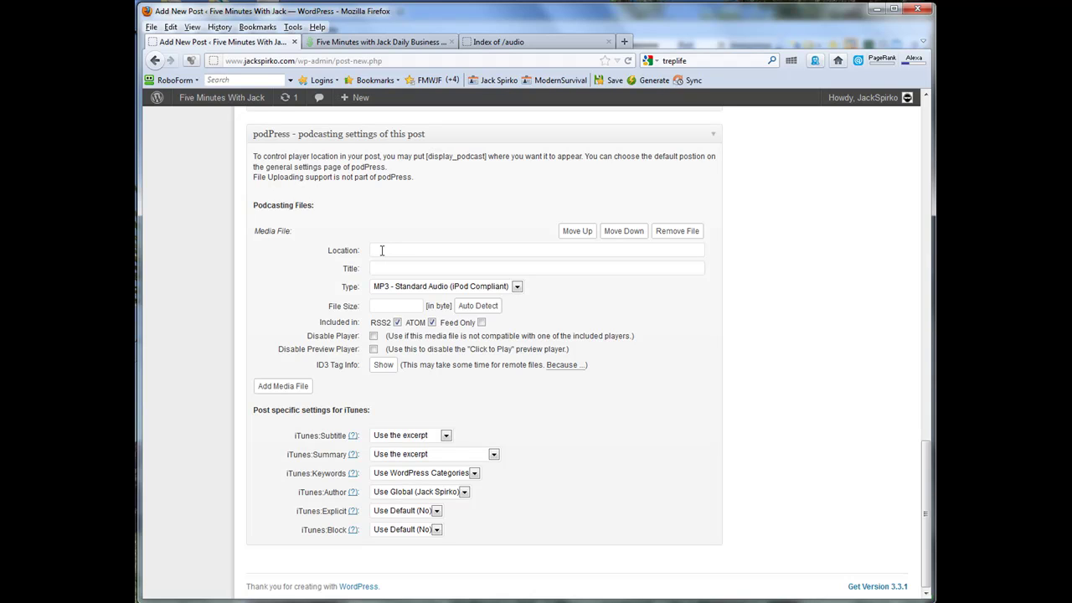
{"action": "left_click", "coordinate": [495, 42]}
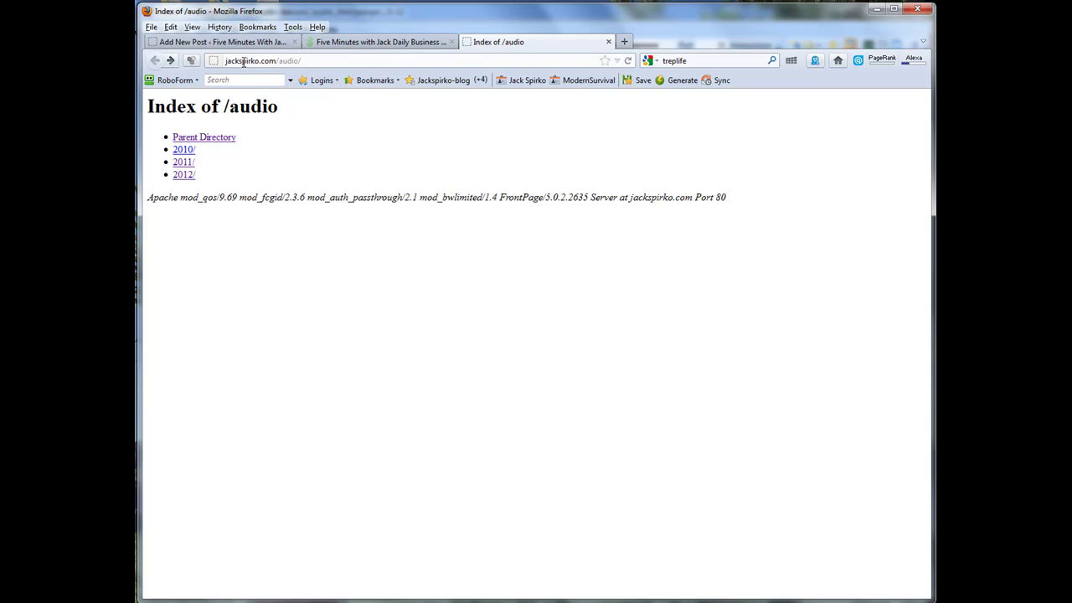
Copy the link address of epi-0065-five-minutes-with-jack.mp3 from the audio/2012/1-12 folder listing.
{"action": "left_click", "coordinate": [183, 176]}
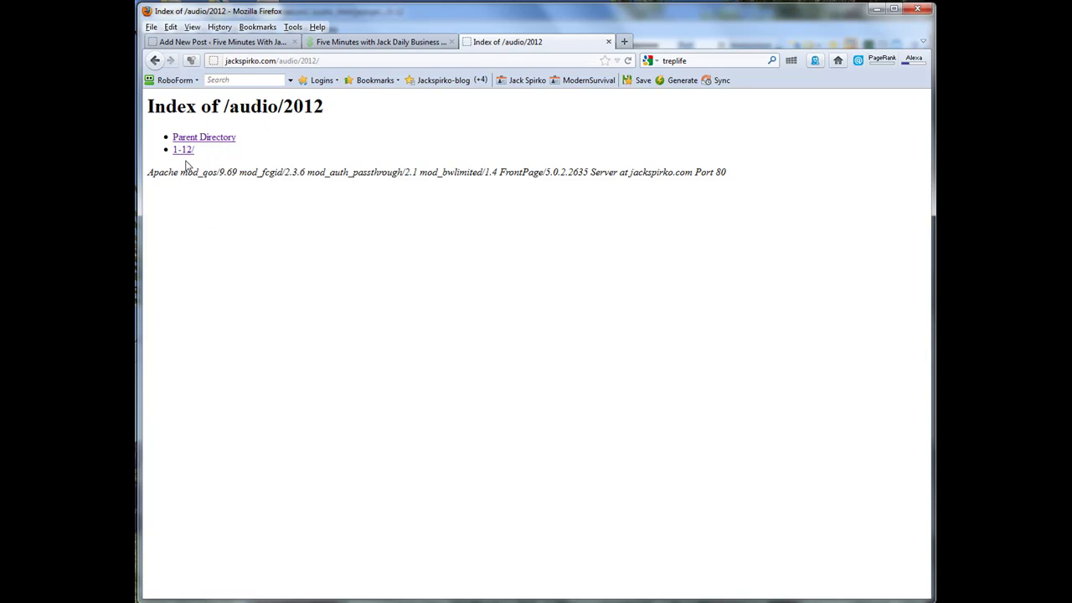
{"action": "left_click", "coordinate": [183, 150]}
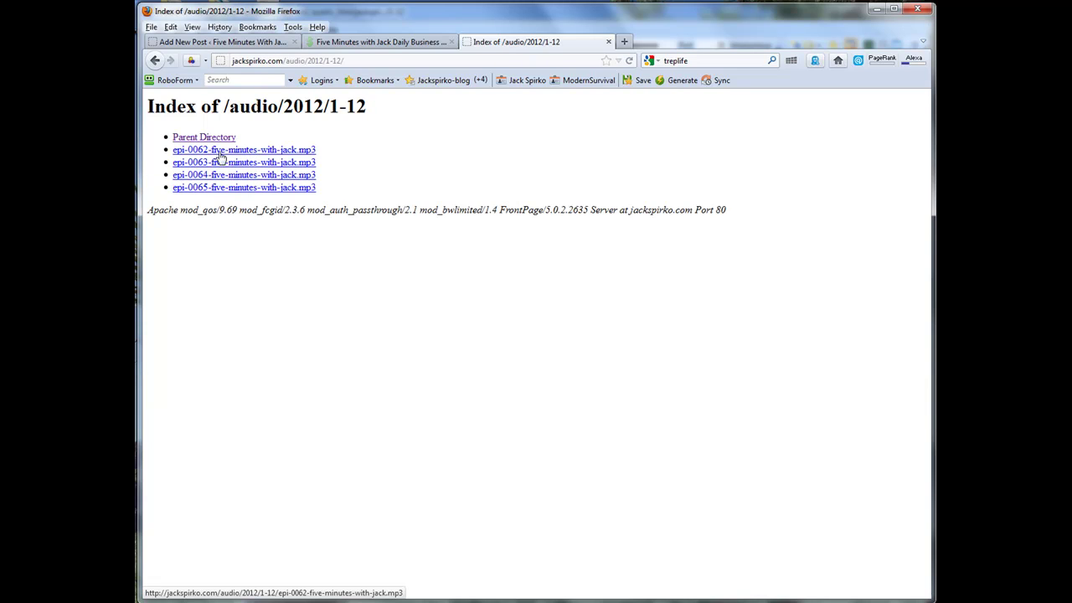
{"action": "right_click", "coordinate": [236, 193]}
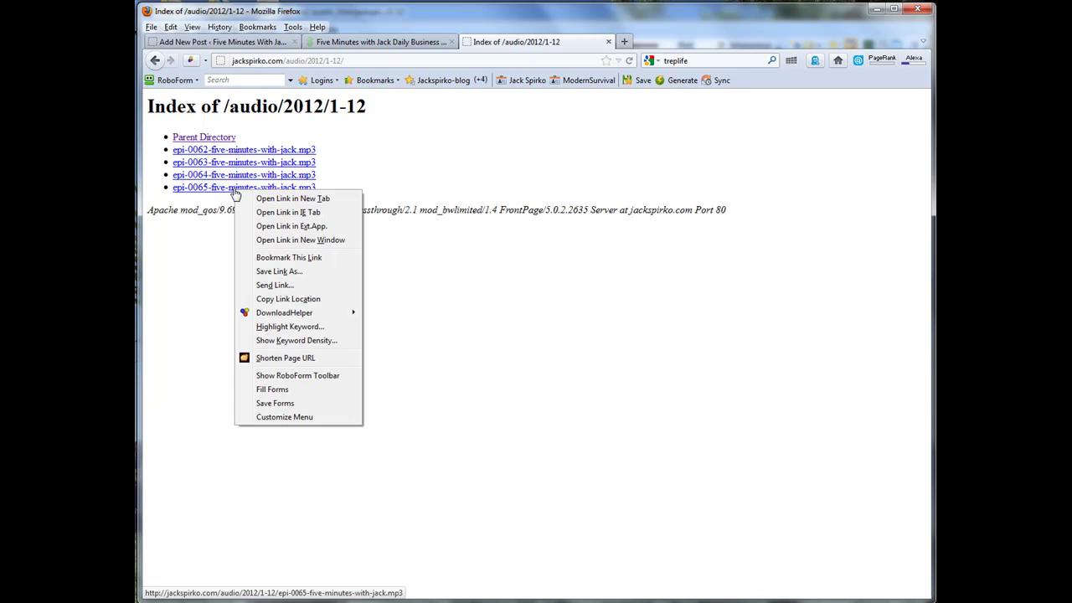
{"action": "left_click", "coordinate": [291, 300]}
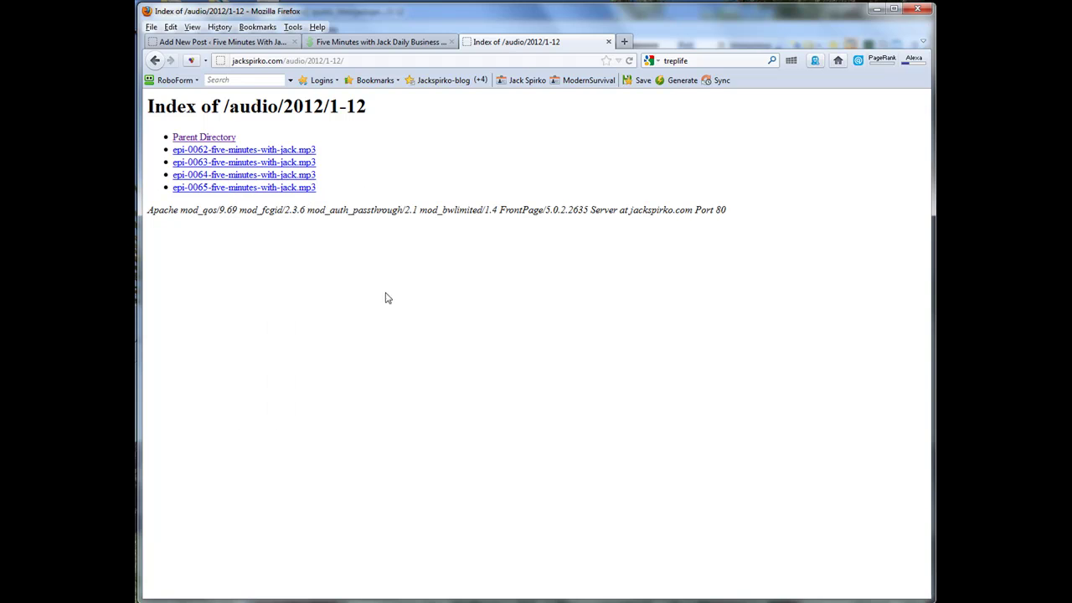
Paste the epi-0065 mp3 address as the podPress media Location and auto-detect its 13:23 duration.
{"action": "left_click", "coordinate": [283, 46]}
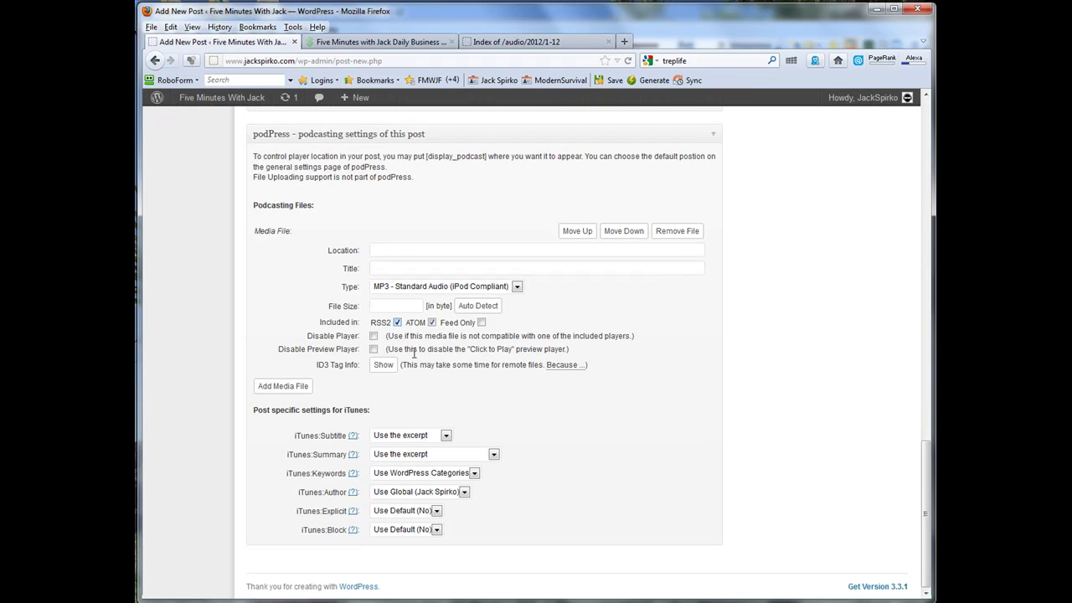
{"action": "right_click", "coordinate": [397, 248]}
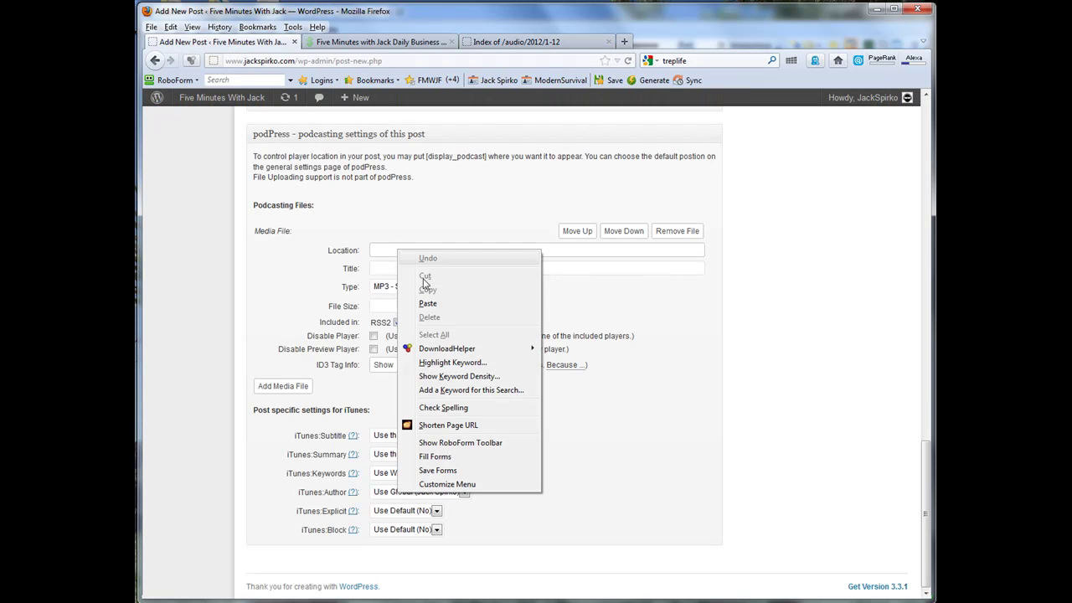
{"action": "left_click", "coordinate": [427, 304]}
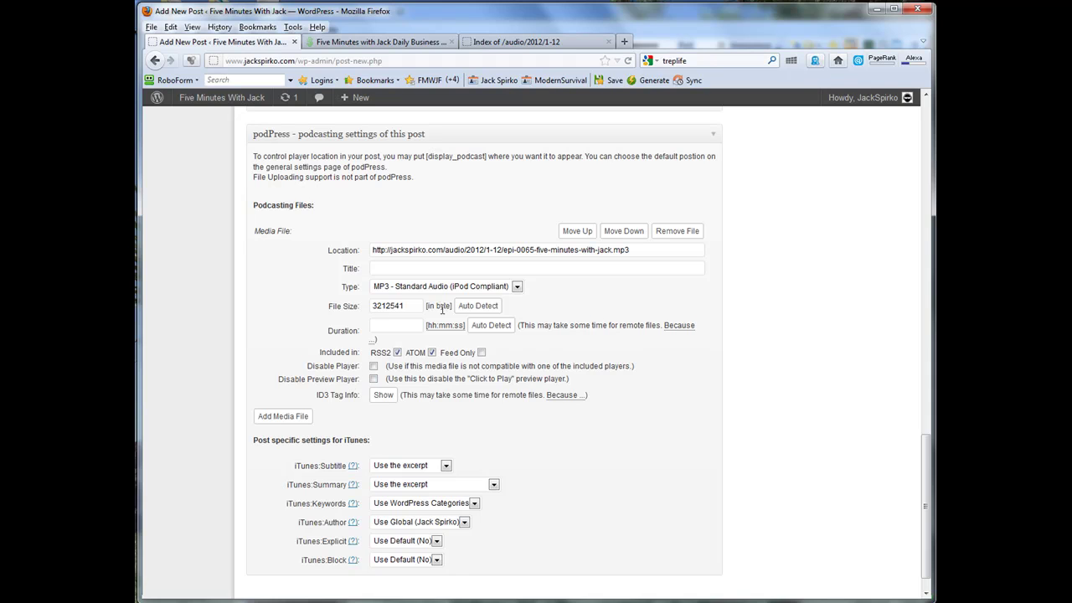
{"action": "left_click", "coordinate": [500, 328]}
{"action": "scroll", "coordinate": [759, 295], "scroll_direction": "up", "scroll_amount": 15}
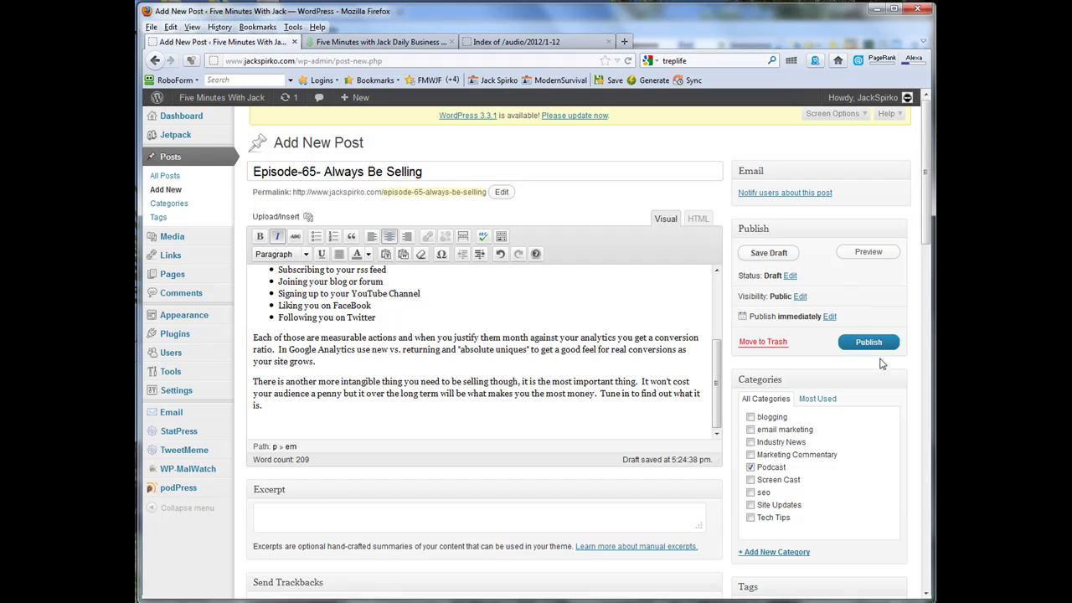
{"action": "scroll", "coordinate": [558, 388], "scroll_direction": "down", "scroll_amount": 15}
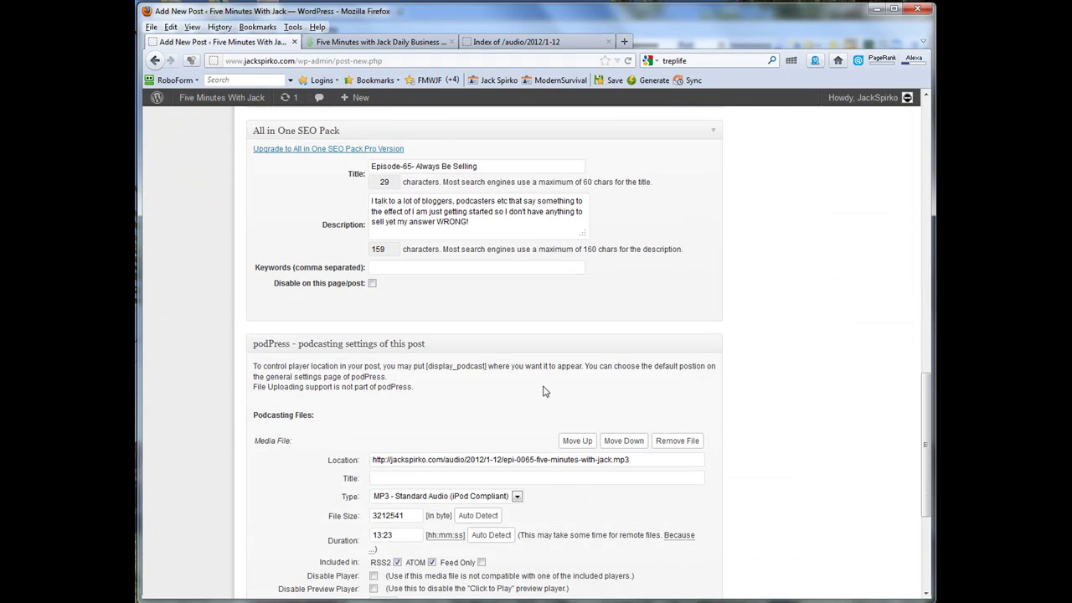
{"action": "scroll", "coordinate": [545, 391], "scroll_direction": "down", "scroll_amount": 5}
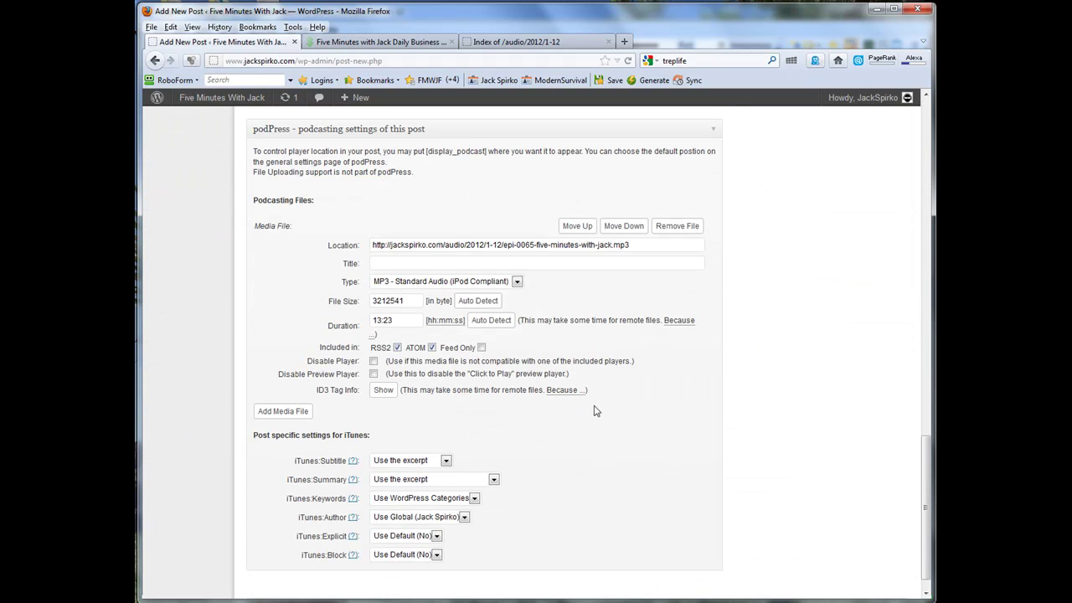
{"action": "scroll", "coordinate": [598, 407], "scroll_direction": "up", "scroll_amount": 6}
{"action": "scroll", "coordinate": [377, 405], "scroll_direction": "down", "scroll_amount": 7}
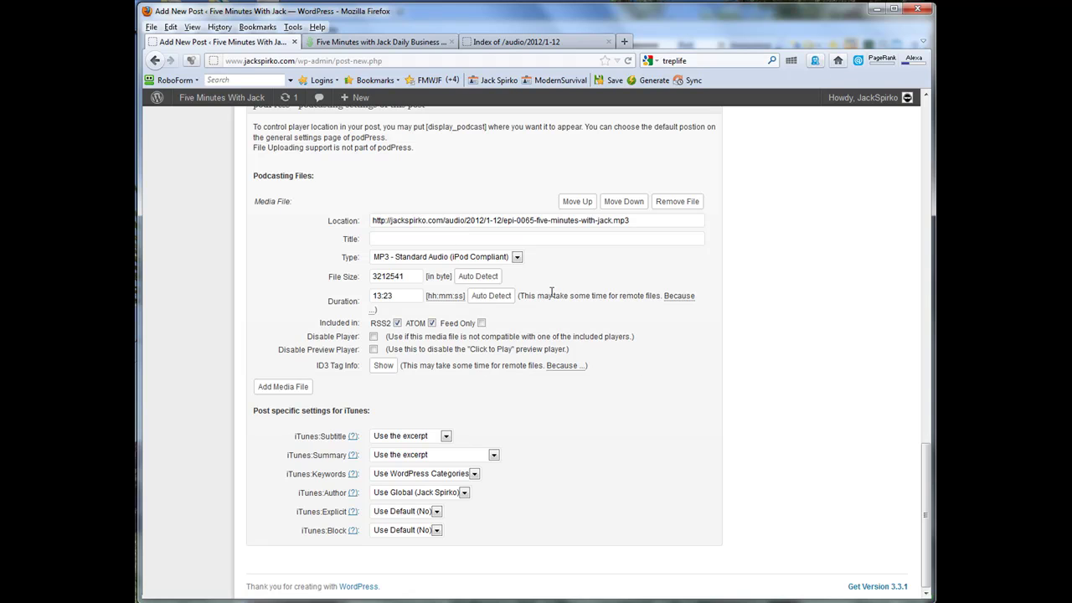
{"action": "scroll", "coordinate": [680, 384], "scroll_direction": "up", "scroll_amount": 20}
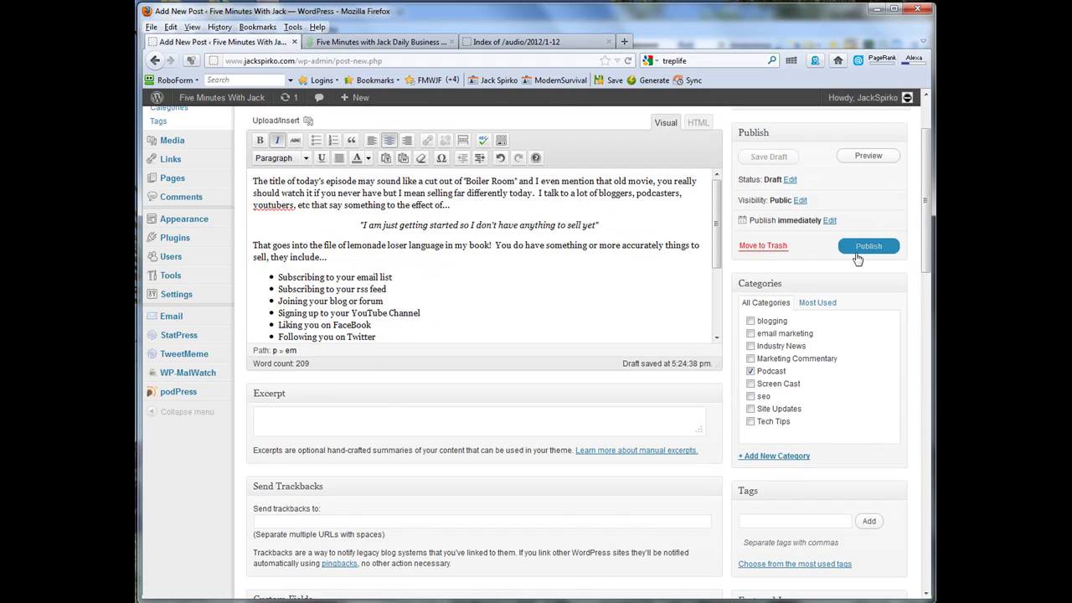
Copy the post title and paste it as the media title 'Episode-65- Always Be Selling'.
{"action": "left_click_drag", "start_coordinate": [437, 172], "coordinate": [204, 178]}
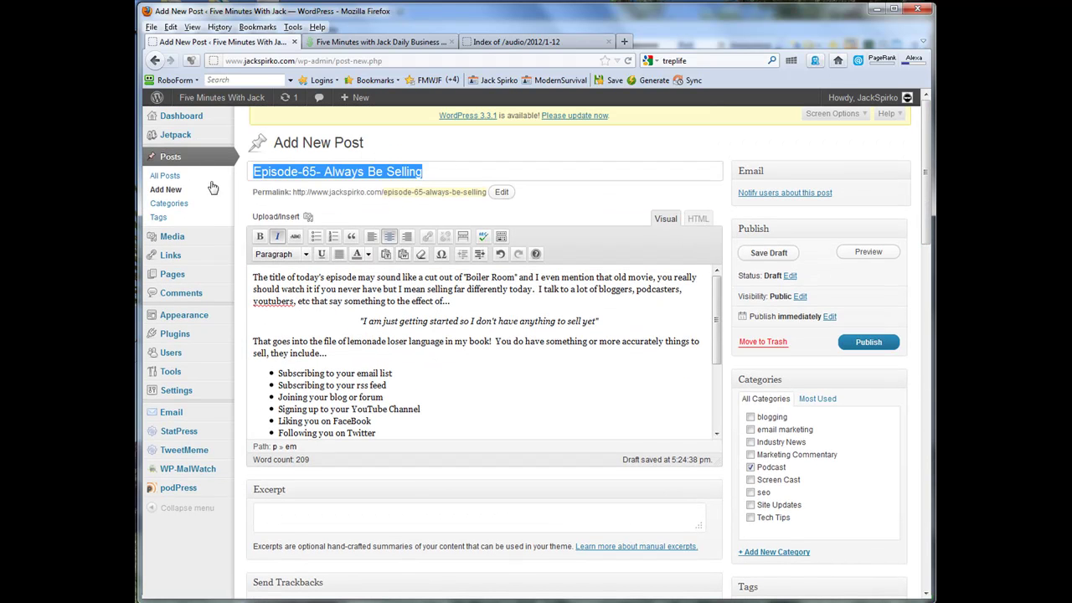
{"action": "right_click", "coordinate": [281, 175]}
{"action": "left_click", "coordinate": [302, 213]}
{"action": "scroll", "coordinate": [621, 375], "scroll_direction": "down", "scroll_amount": 10}
{"action": "scroll", "coordinate": [620, 375], "scroll_direction": "down", "scroll_amount": 10}
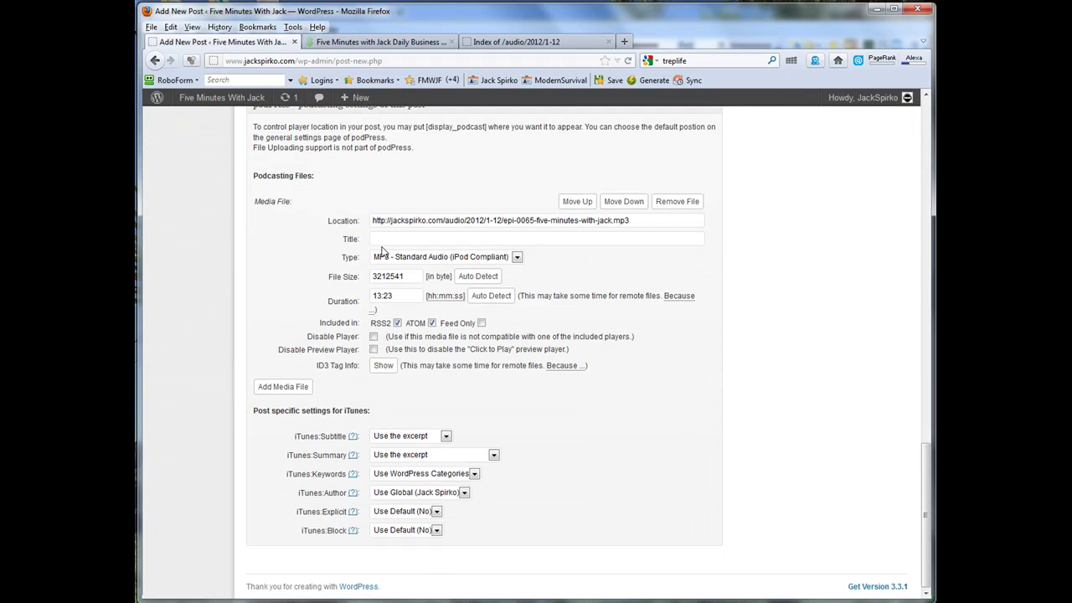
{"action": "left_click", "coordinate": [381, 240]}
{"action": "right_click", "coordinate": [381, 240]}
{"action": "left_click", "coordinate": [413, 297]}
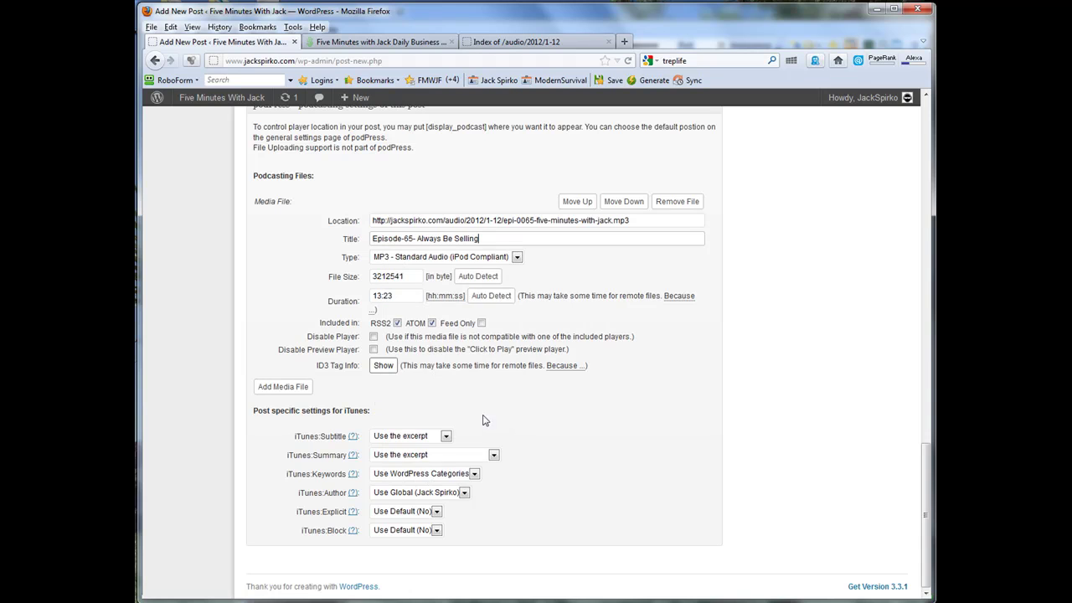
{"action": "scroll", "coordinate": [813, 418], "scroll_direction": "up", "scroll_amount": 15}
Add the tags 'selling' and 'marketing' to the post.
{"action": "scroll", "coordinate": [763, 461], "scroll_direction": "down", "scroll_amount": 5}
{"action": "left_click", "coordinate": [776, 379]}
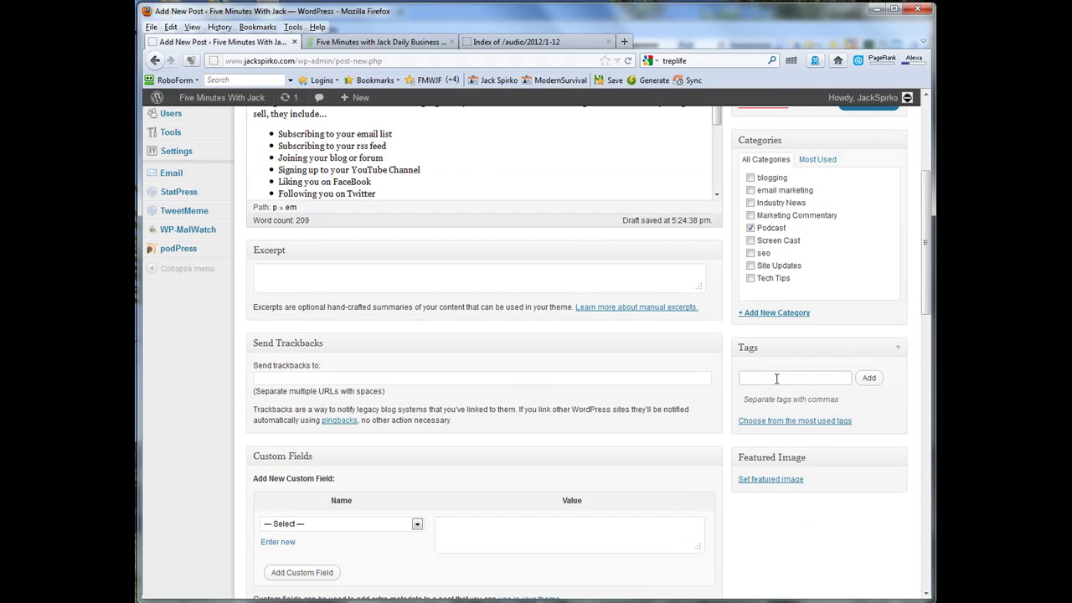
{"action": "type", "text": "selling, marketing,"}
{"action": "key", "text": "Return"}
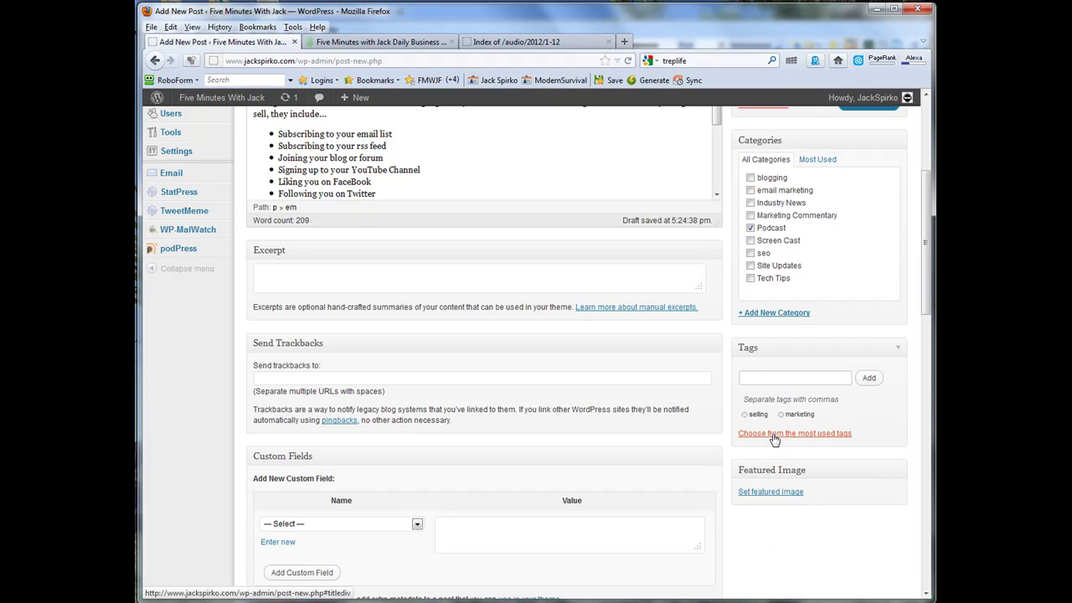
Add the 'CEO thinking' and 'business model' tags from the most used tags cloud.
{"action": "left_click", "coordinate": [775, 435]}
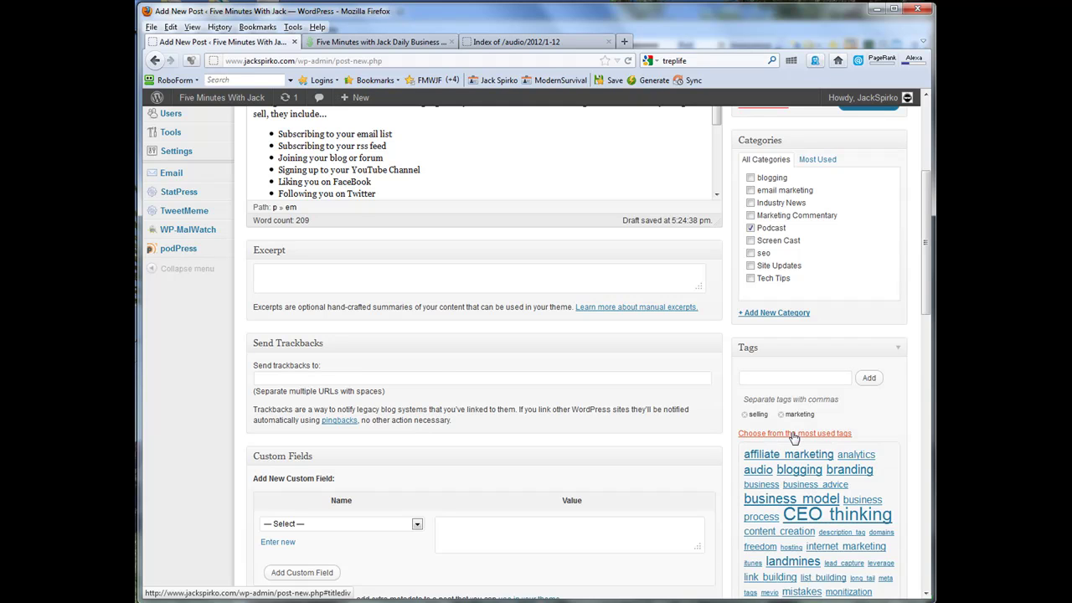
{"action": "scroll", "coordinate": [846, 403], "scroll_direction": "down", "scroll_amount": 5}
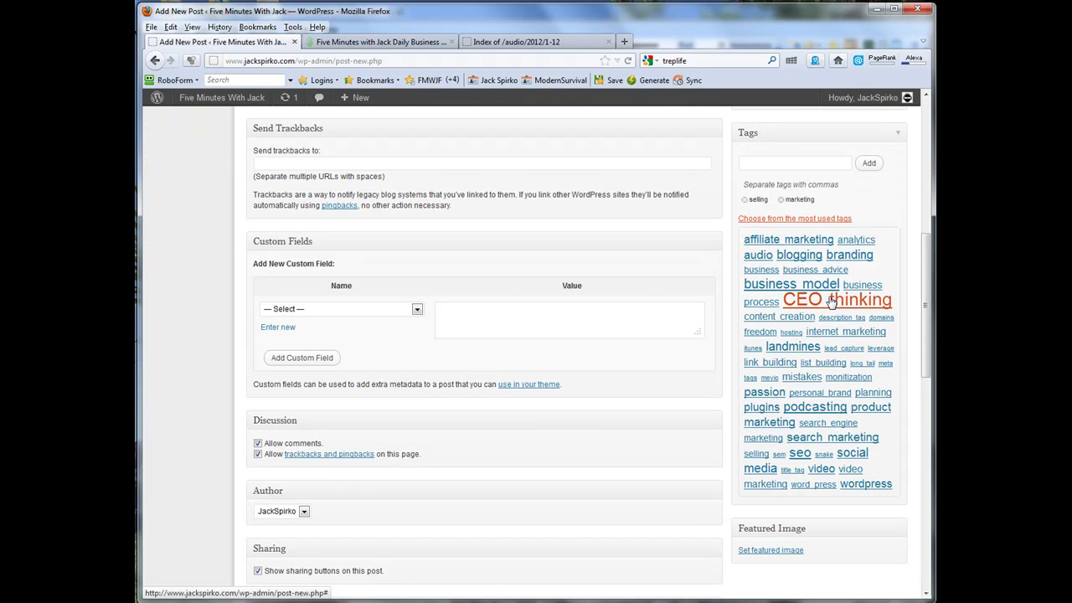
{"action": "left_click", "coordinate": [768, 298]}
{"action": "left_click", "coordinate": [773, 286]}
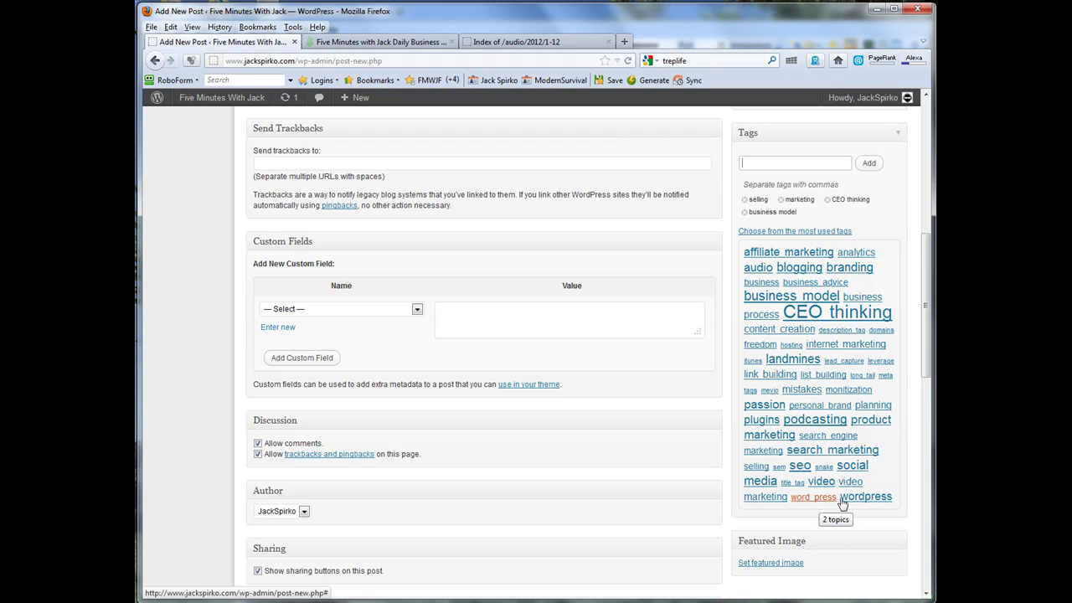
{"action": "left_click", "coordinate": [795, 237]}
{"action": "scroll", "coordinate": [771, 377], "scroll_direction": "up", "scroll_amount": 3}
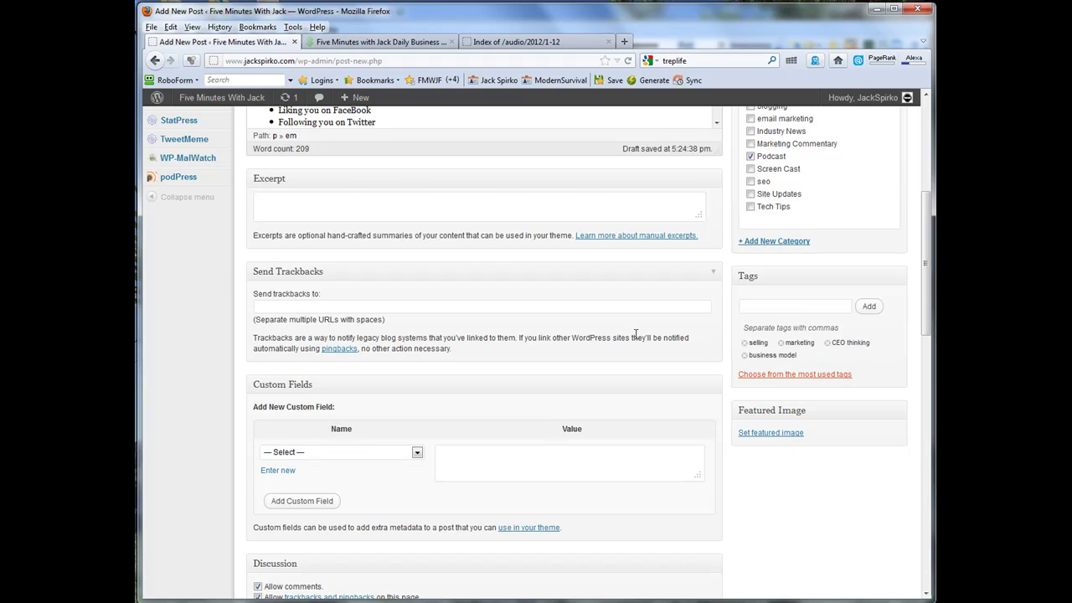
{"action": "scroll", "coordinate": [636, 335], "scroll_direction": "up", "scroll_amount": 3}
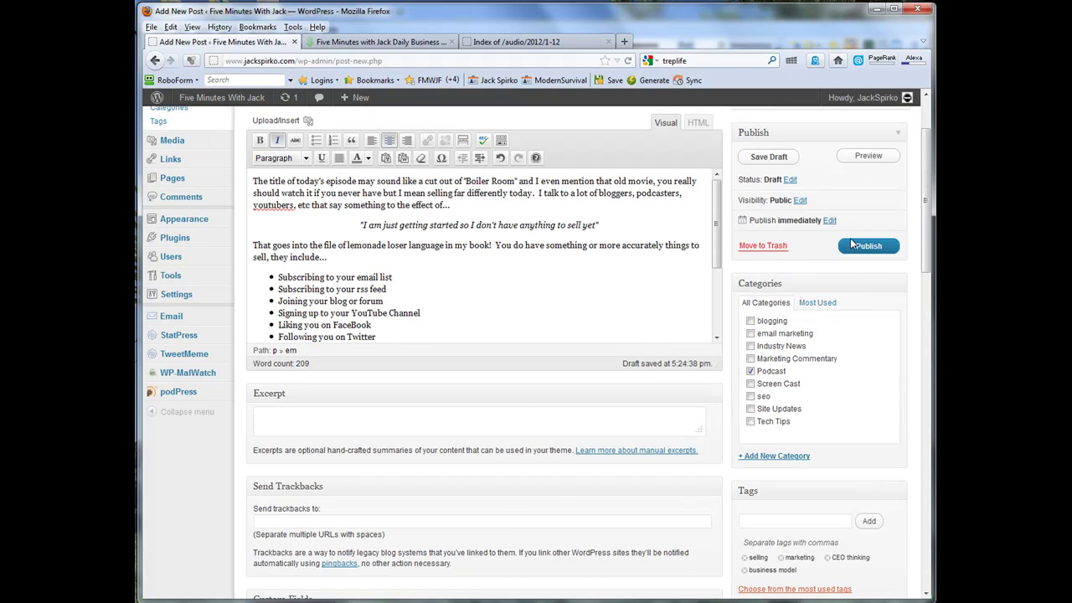
Publish the Episode-65 post and reload the blog homepage to show it.
{"action": "left_click", "coordinate": [862, 245]}
{"action": "mouse_move", "coordinate": [180, 277]}
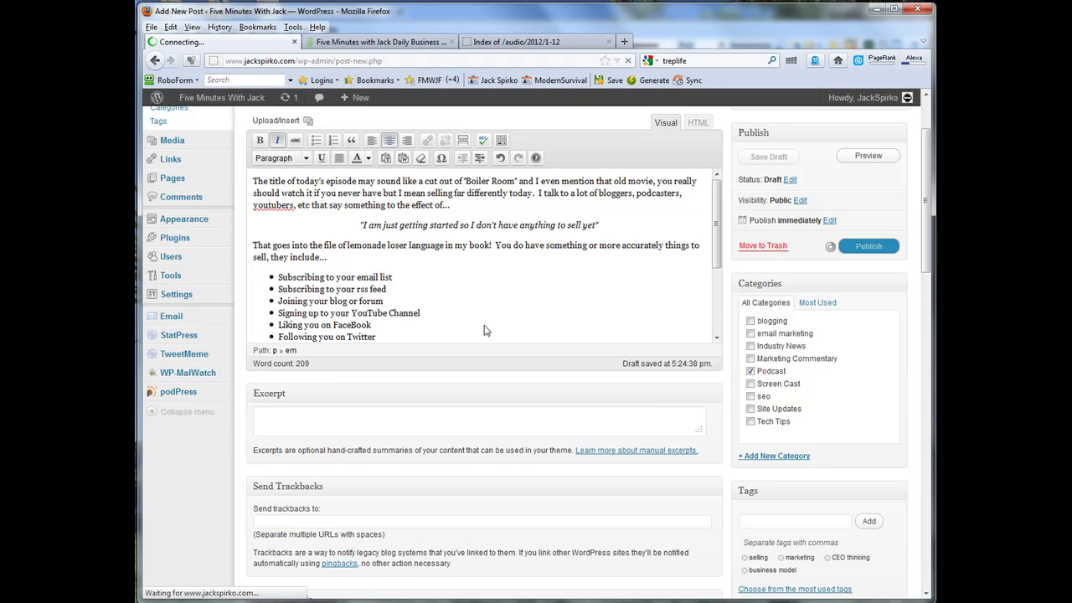
{"action": "left_click", "coordinate": [358, 44]}
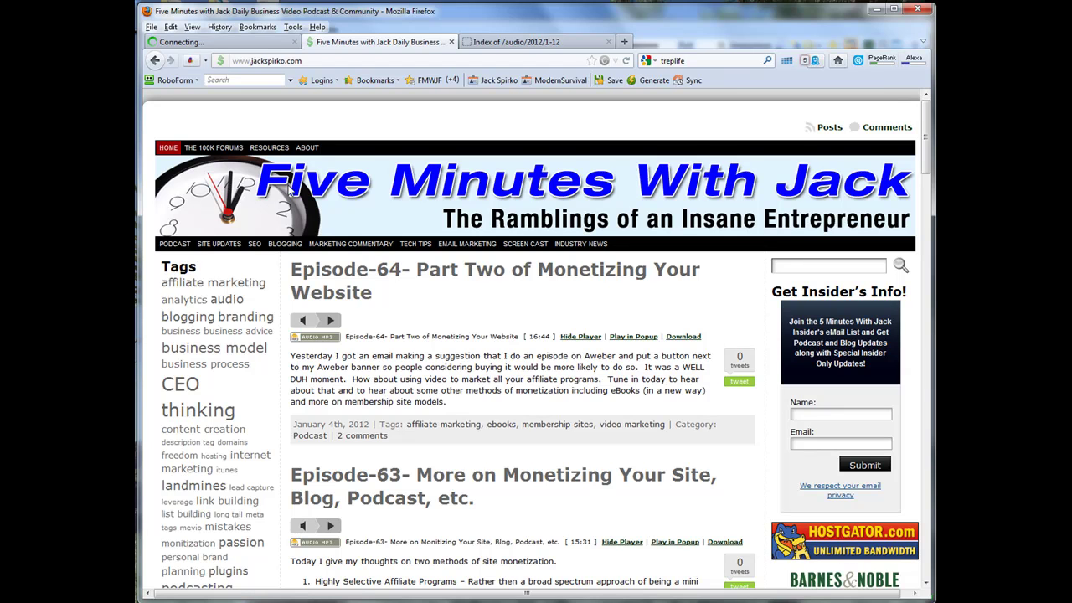
{"action": "left_click", "coordinate": [174, 226]}
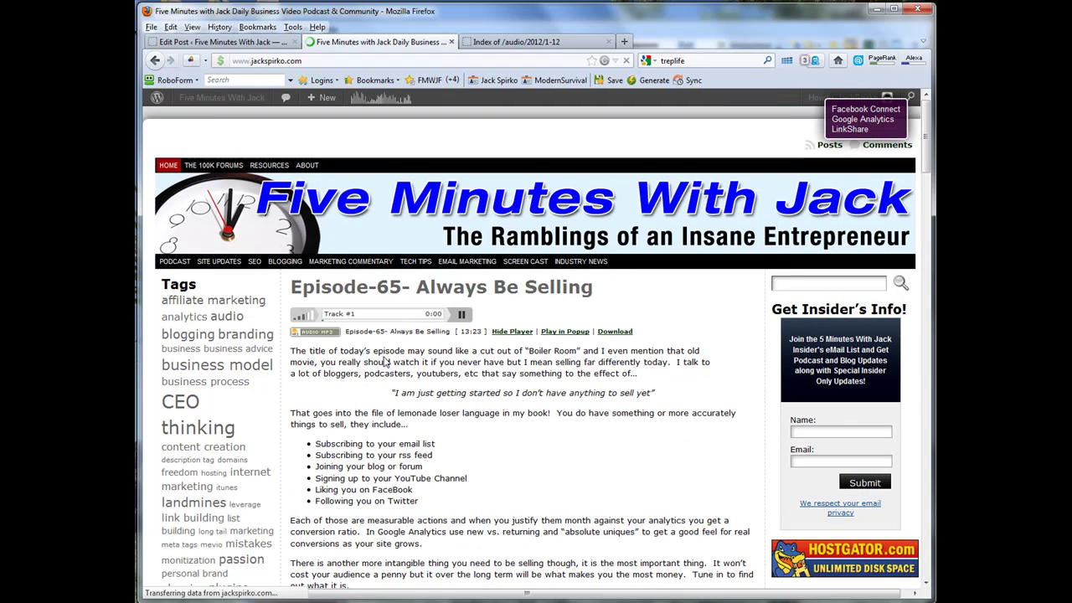
Stop the new episode's audio player and open the site's RSS feed.
{"action": "left_click", "coordinate": [462, 316]}
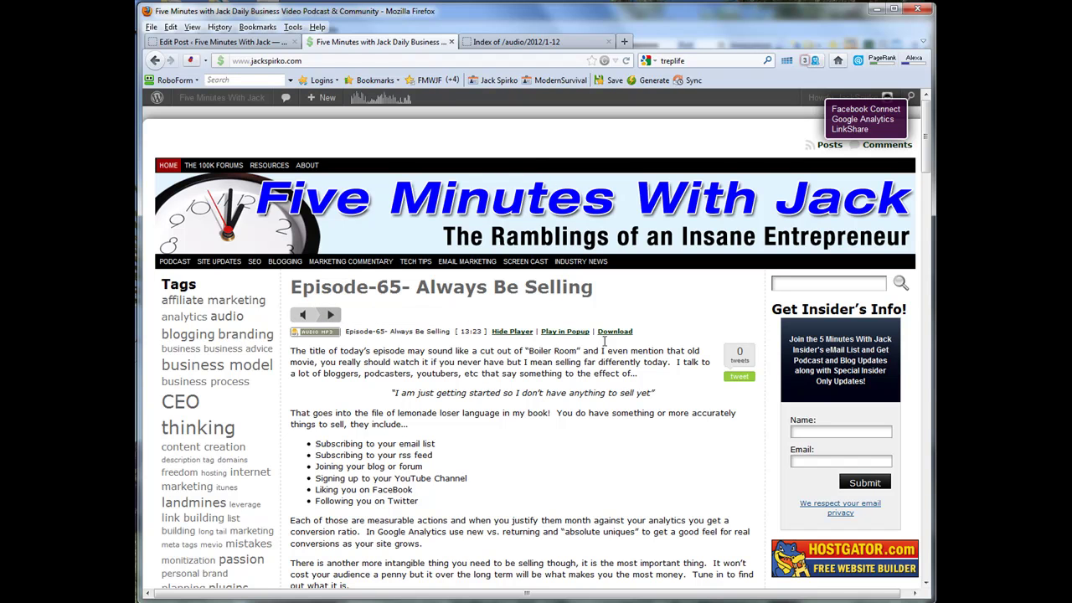
{"action": "scroll", "coordinate": [651, 346], "scroll_direction": "down", "scroll_amount": 5}
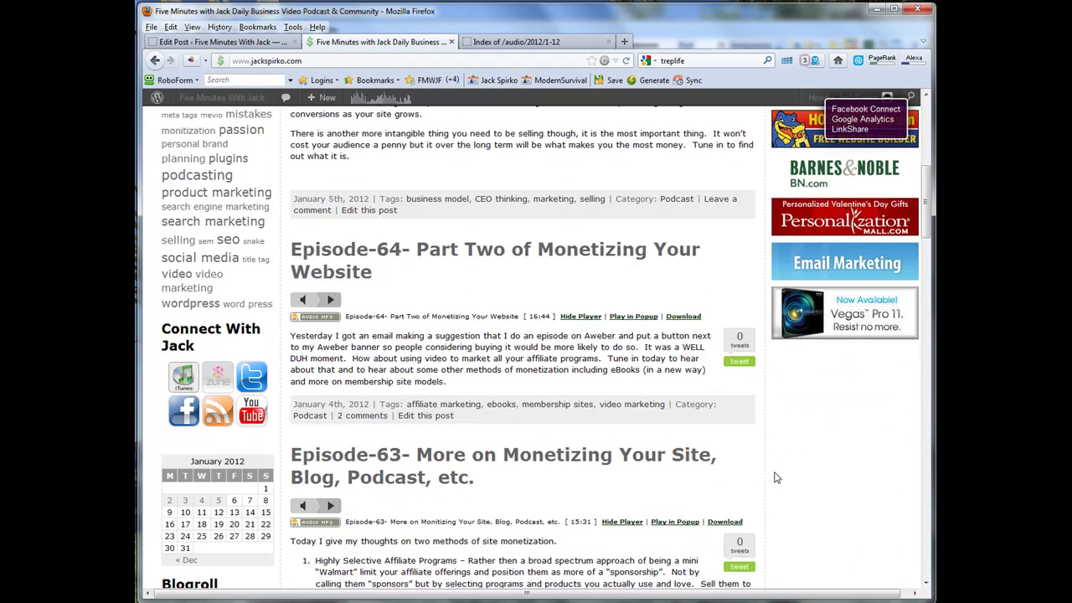
{"action": "left_click", "coordinate": [227, 417]}
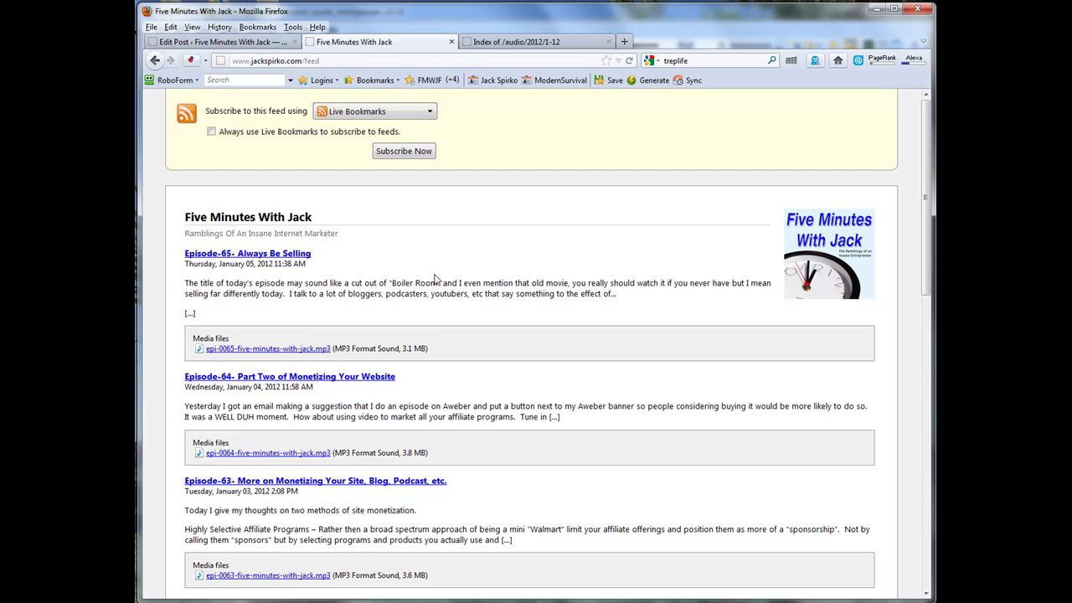
Review the feed and the Edit Post tab, then go back to the jackspirko.com homepage.
{"action": "scroll", "coordinate": [531, 363], "scroll_direction": "down", "scroll_amount": 5}
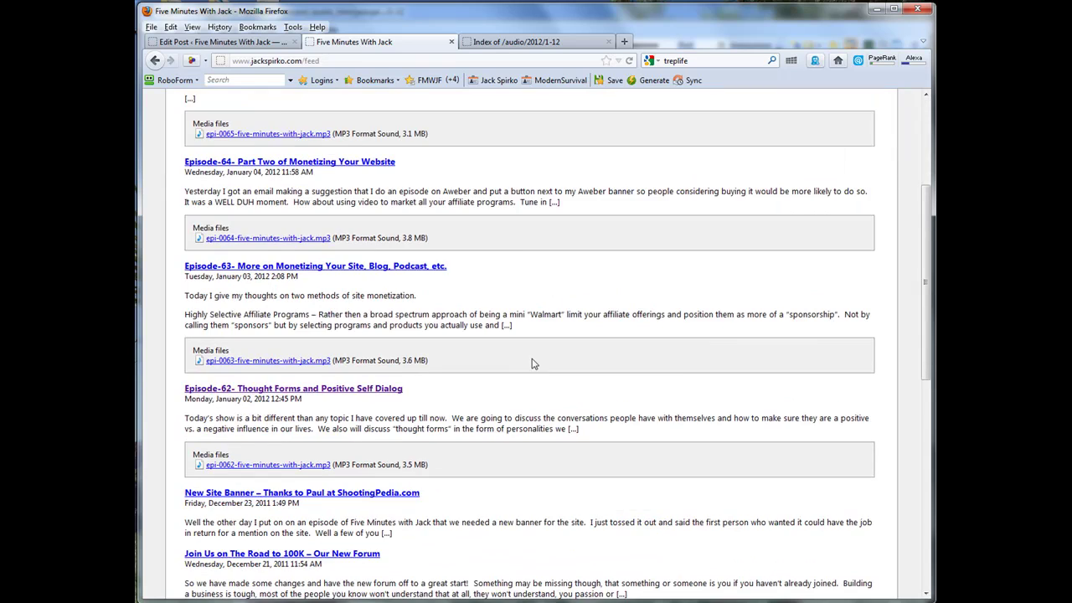
{"action": "scroll", "coordinate": [521, 388], "scroll_direction": "up", "scroll_amount": 5}
{"action": "scroll", "coordinate": [528, 376], "scroll_direction": "down", "scroll_amount": 15}
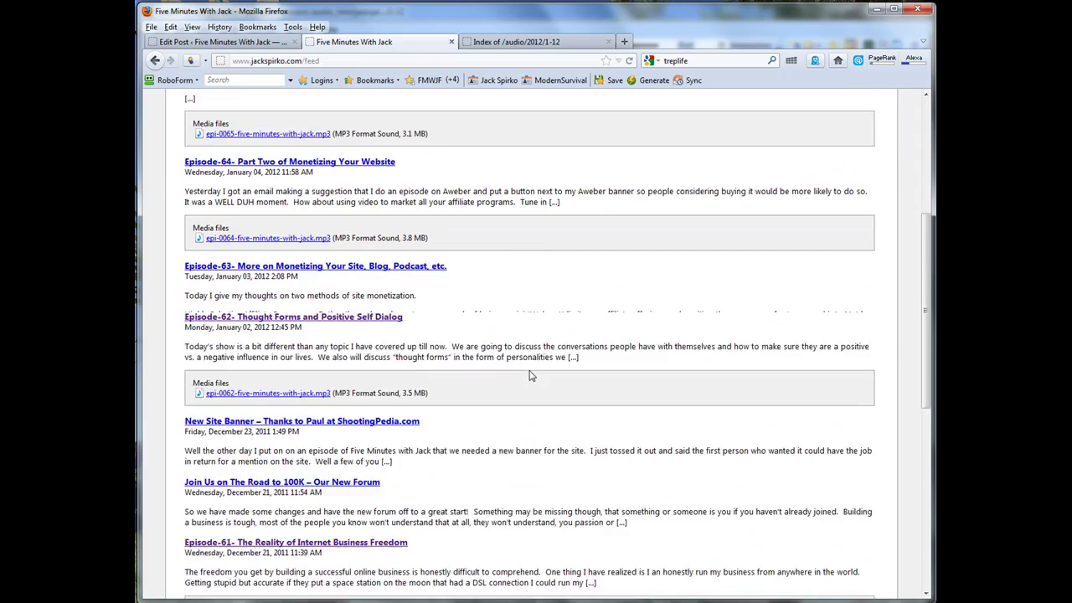
{"action": "scroll", "coordinate": [521, 383], "scroll_direction": "up", "scroll_amount": 8}
{"action": "scroll", "coordinate": [518, 368], "scroll_direction": "up", "scroll_amount": 8}
{"action": "left_click", "coordinate": [236, 43]}
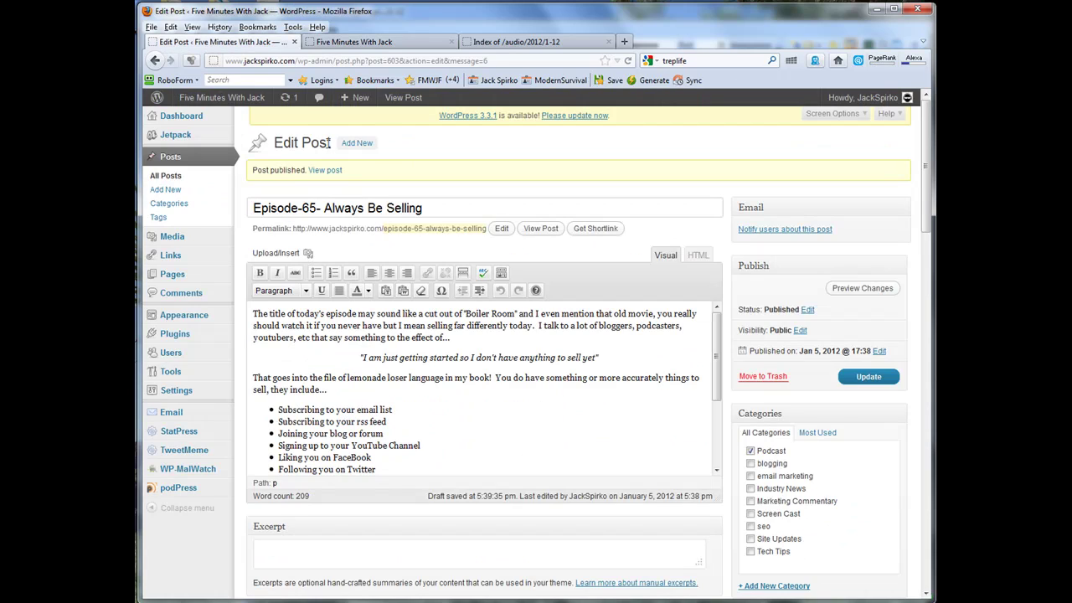
{"action": "left_click", "coordinate": [381, 42]}
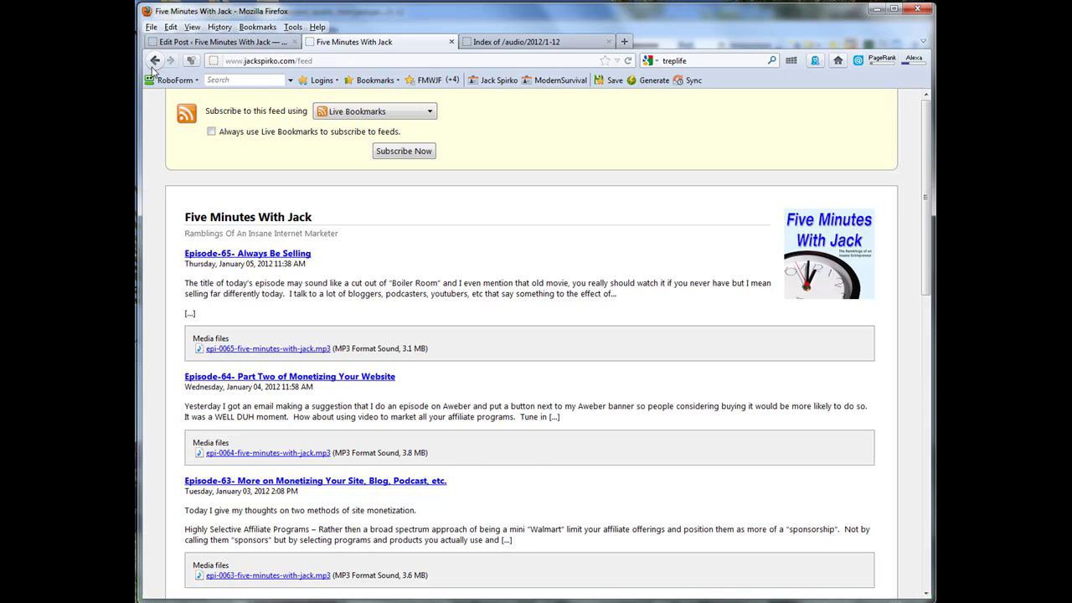
{"action": "left_click", "coordinate": [156, 64]}
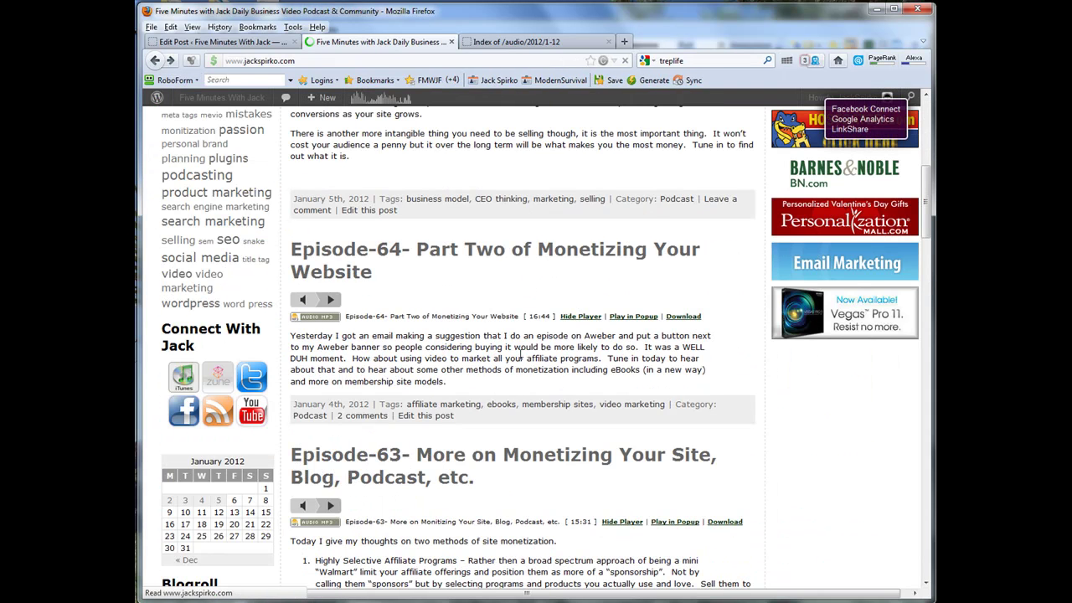
{"action": "scroll", "coordinate": [530, 387], "scroll_direction": "up", "scroll_amount": 3}
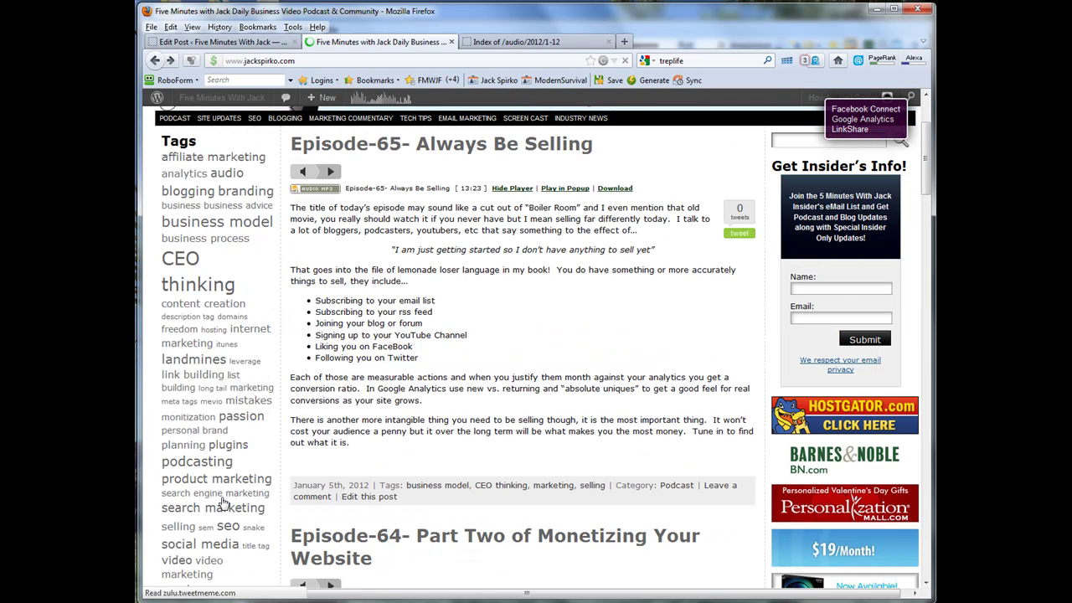